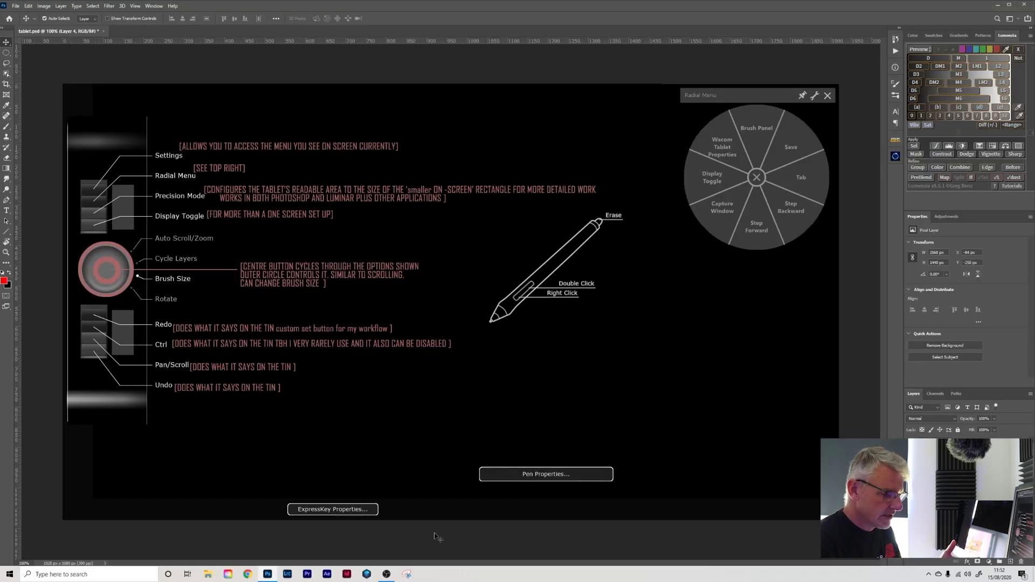
# Open Wacom Tablet Properties on the Grip Pen settings and test the pen tip's pressure
pyautogui.moveTo(427, 577)
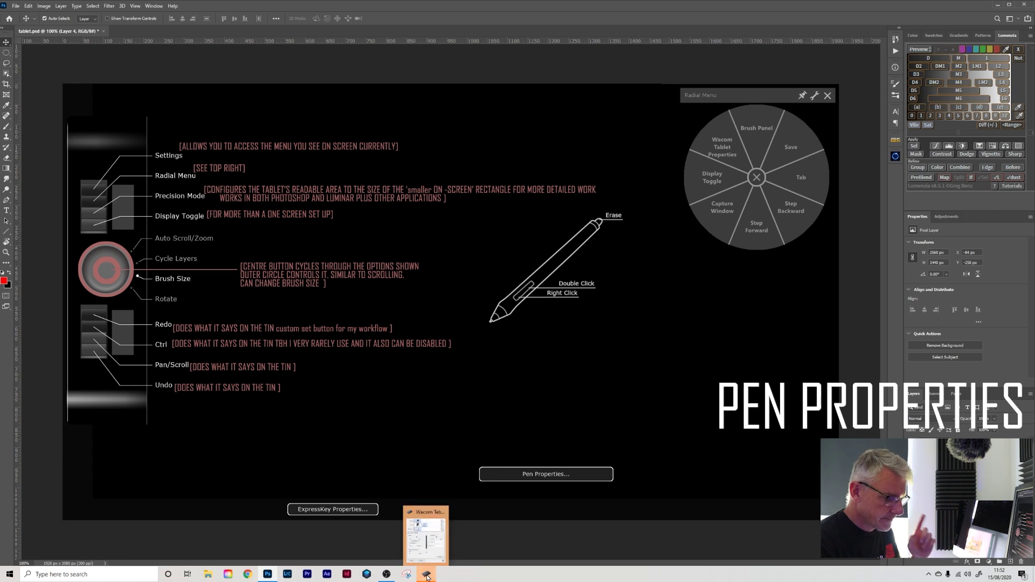
pyautogui.click(426, 537)
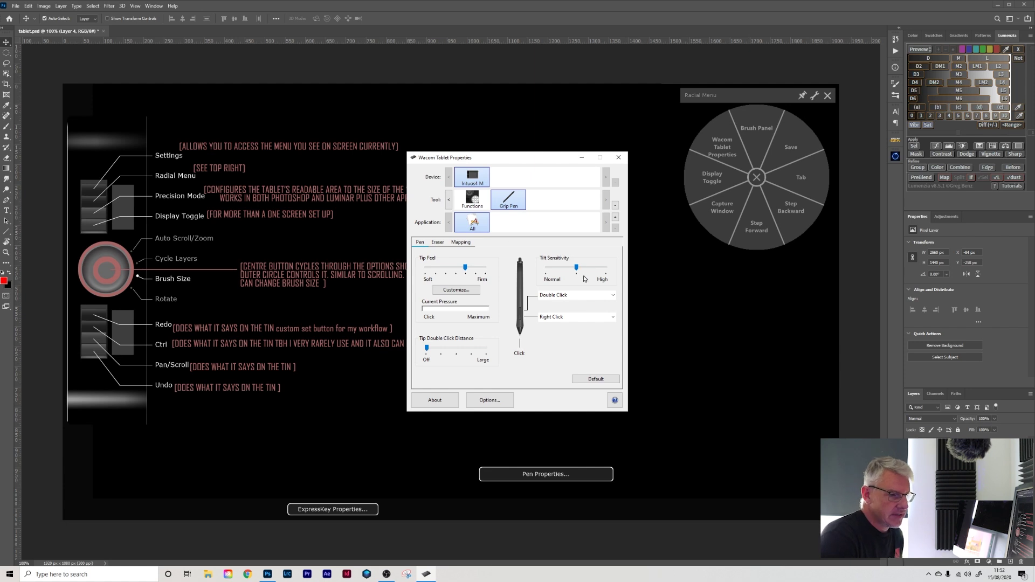
pyautogui.moveTo(526, 369); pyautogui.dragTo(596, 350)
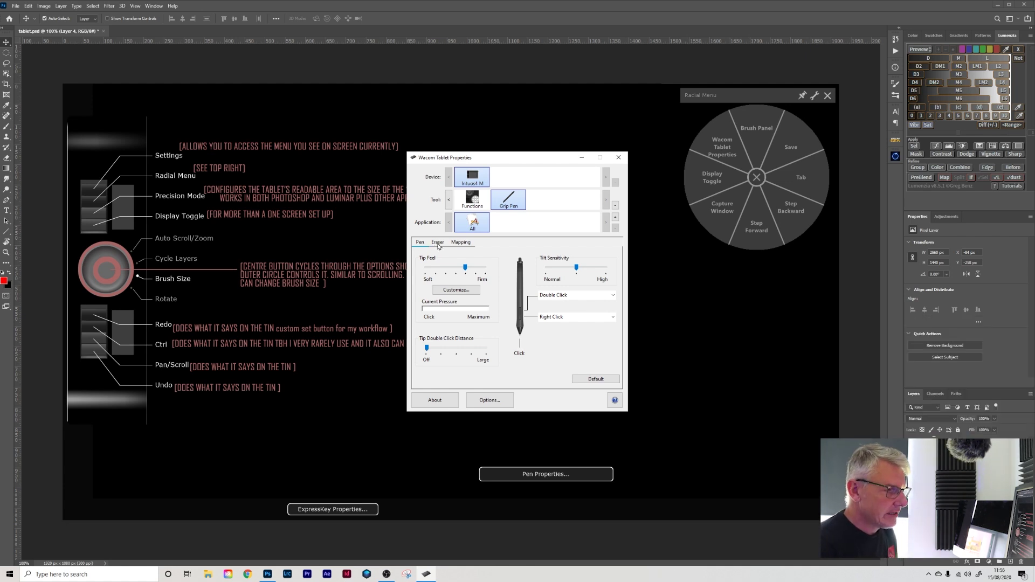
# Check that the eraser end stays set to Erase, then show the Grip Pen's Mapping settings
pyautogui.click(437, 243)
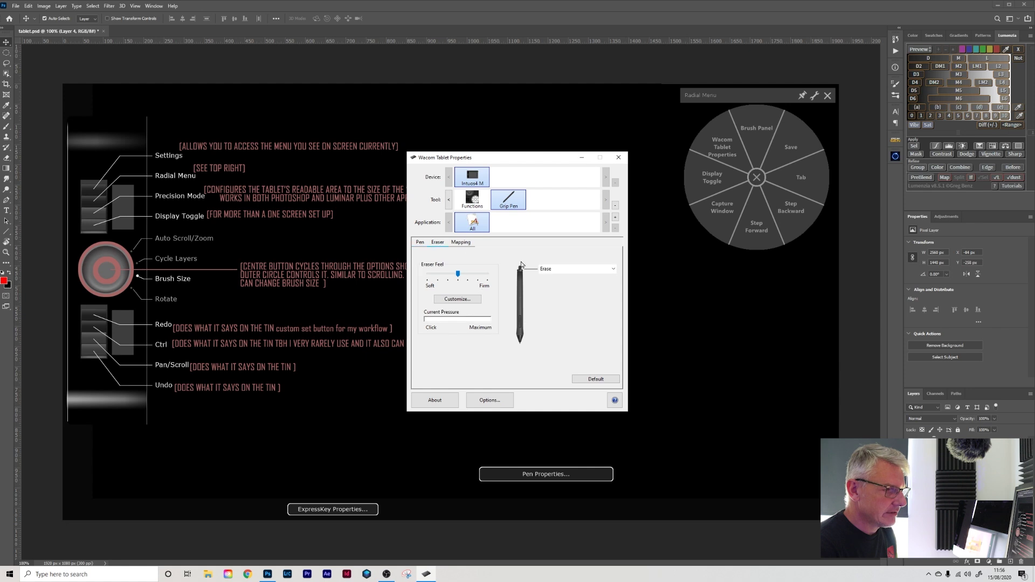
pyautogui.click(615, 271)
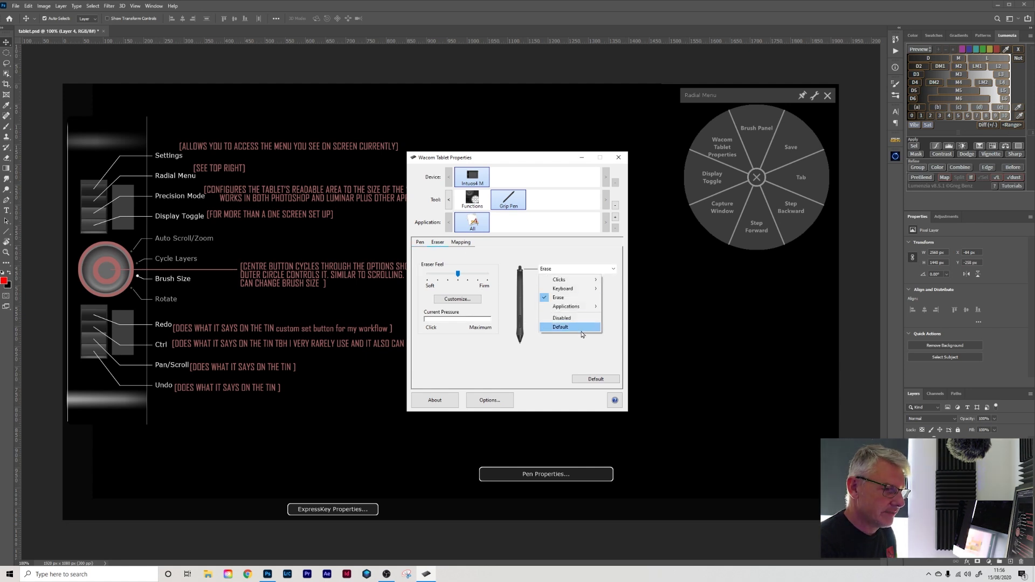
pyautogui.click(555, 257)
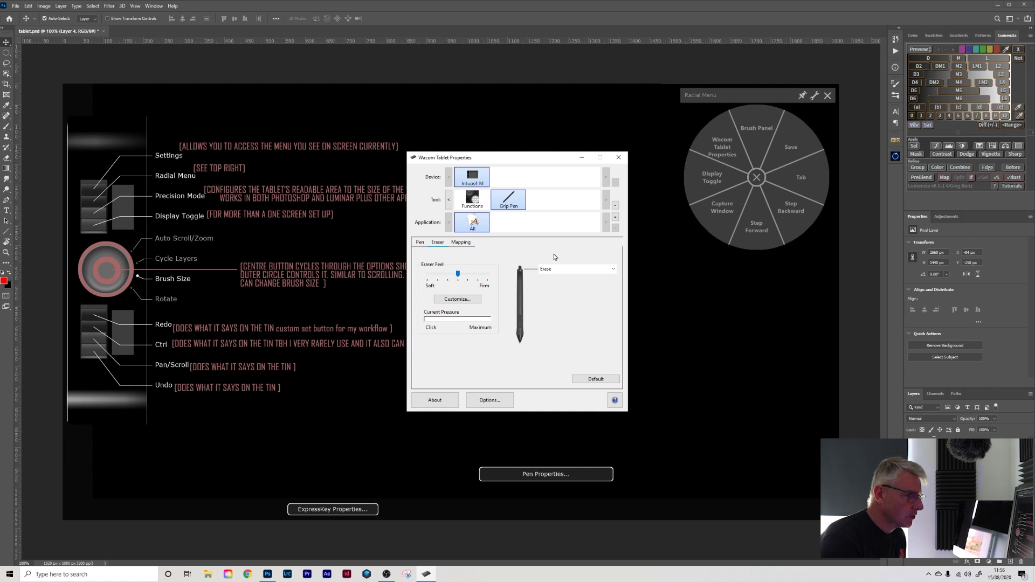
pyautogui.click(459, 242)
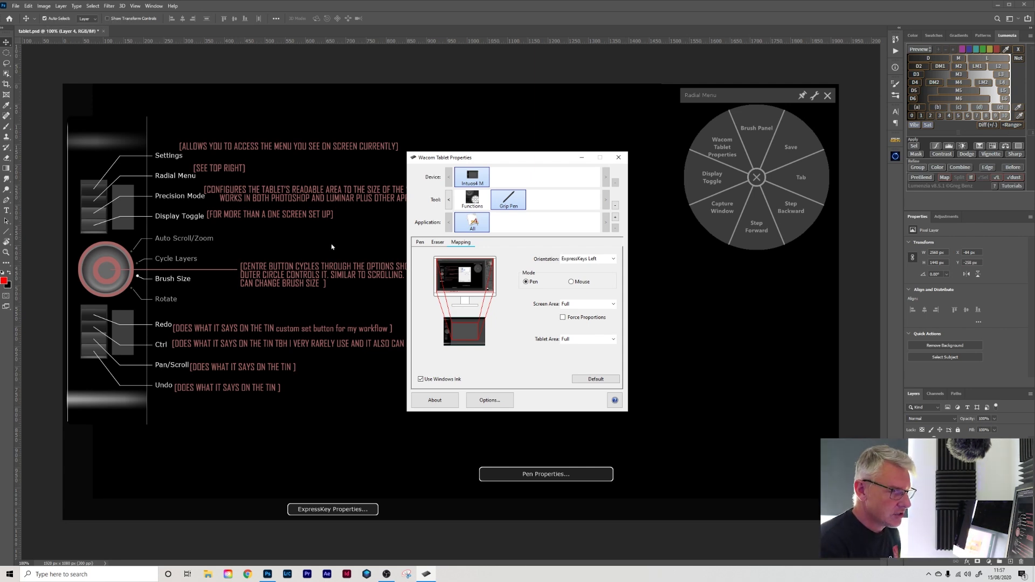
# Set Tablet Area to Portion and shrink the active tablet rectangle in the Portion of Tablet dialog
pyautogui.click(614, 339)
pyautogui.click(603, 358)
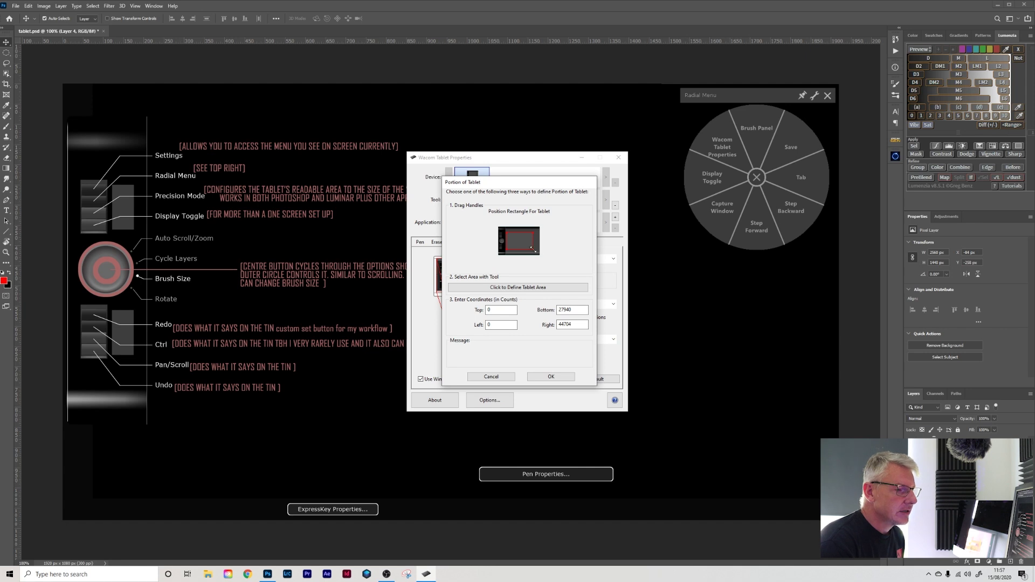
pyautogui.moveTo(532, 249)
pyautogui.mouseDown()
pyautogui.moveTo(520, 244)
pyautogui.moveTo(533, 256)
pyautogui.mouseUp()
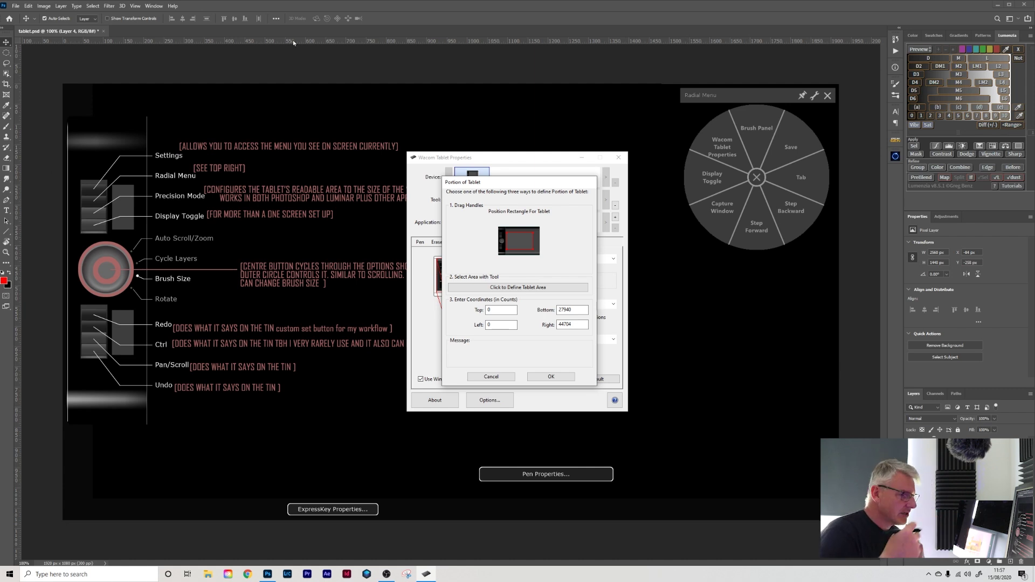
# Close the Portion dialog and set the Ctrl ExpressKey to Disabled under Functions
pyautogui.press('Escape')
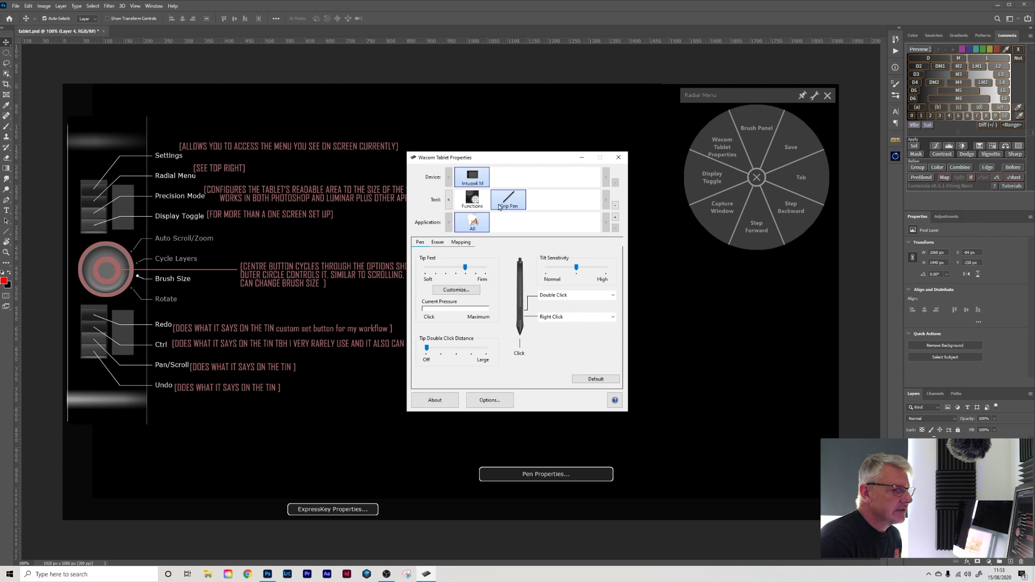
pyautogui.click(473, 205)
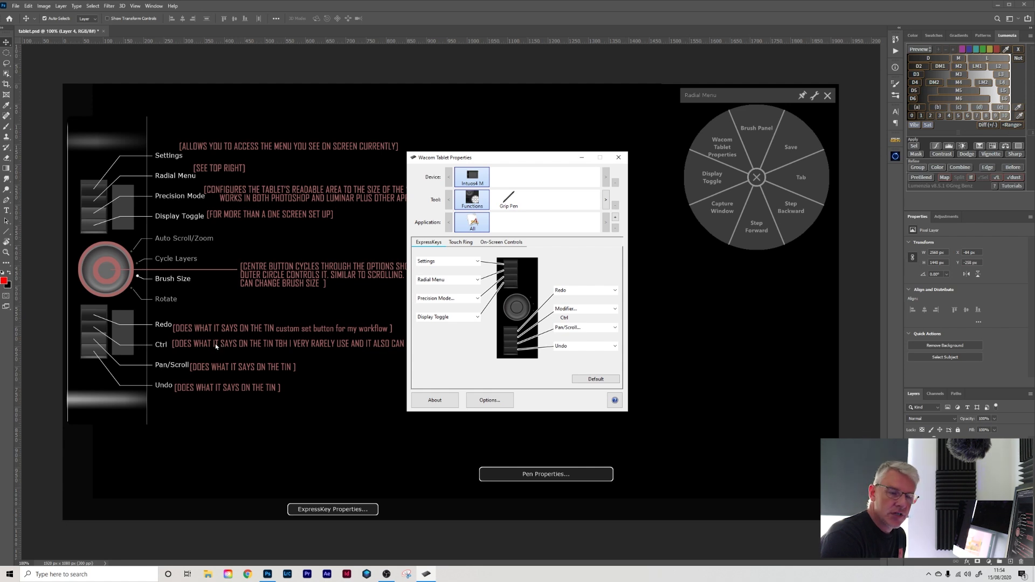
pyautogui.click(615, 310)
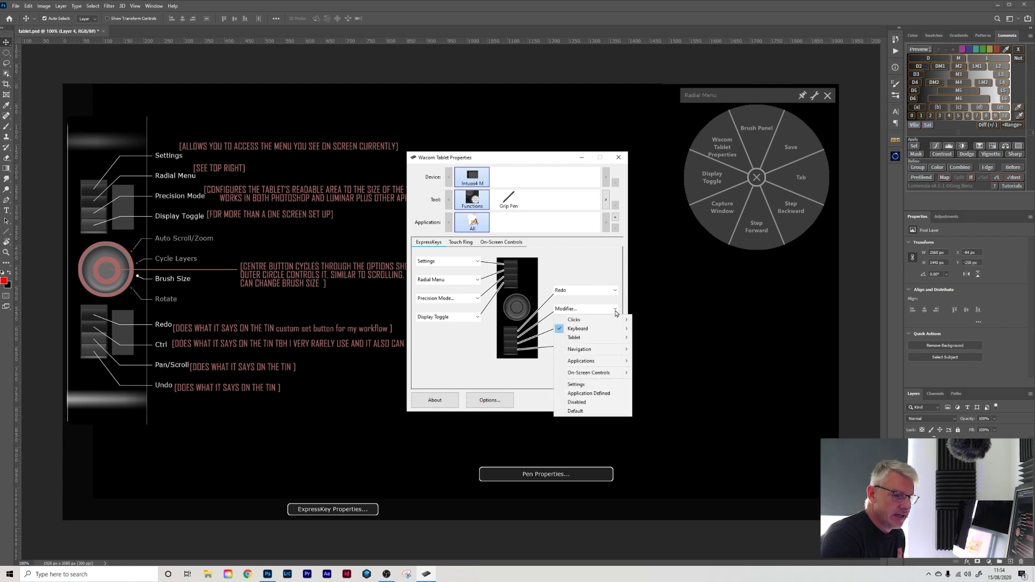
pyautogui.click(590, 402)
pyautogui.click(671, 340)
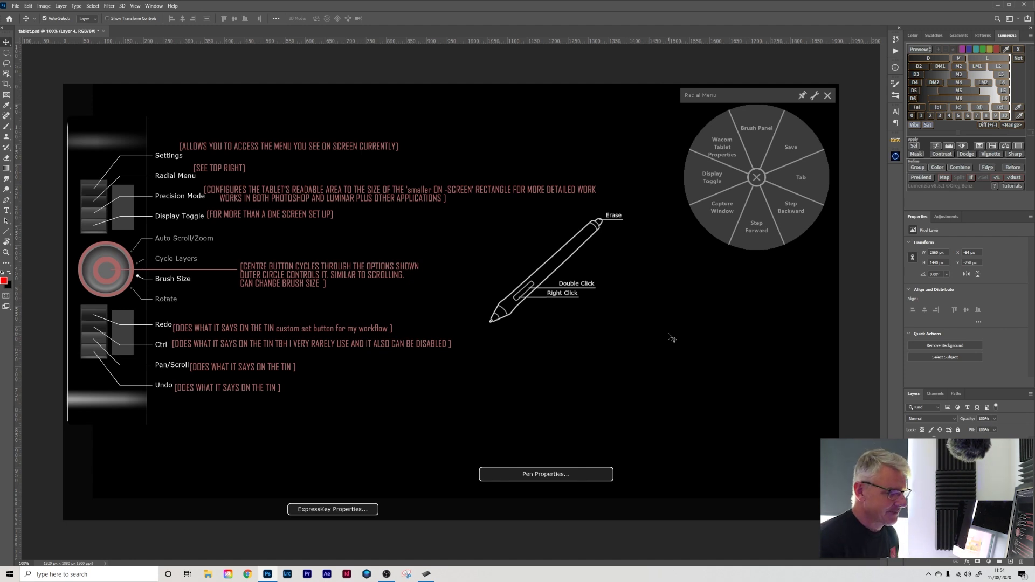
# Reopen Wacom Tablet Properties on the Touch Ring's Auto Scroll/Zoom, Layers, Brush Size and Rotate settings
pyautogui.click(426, 574)
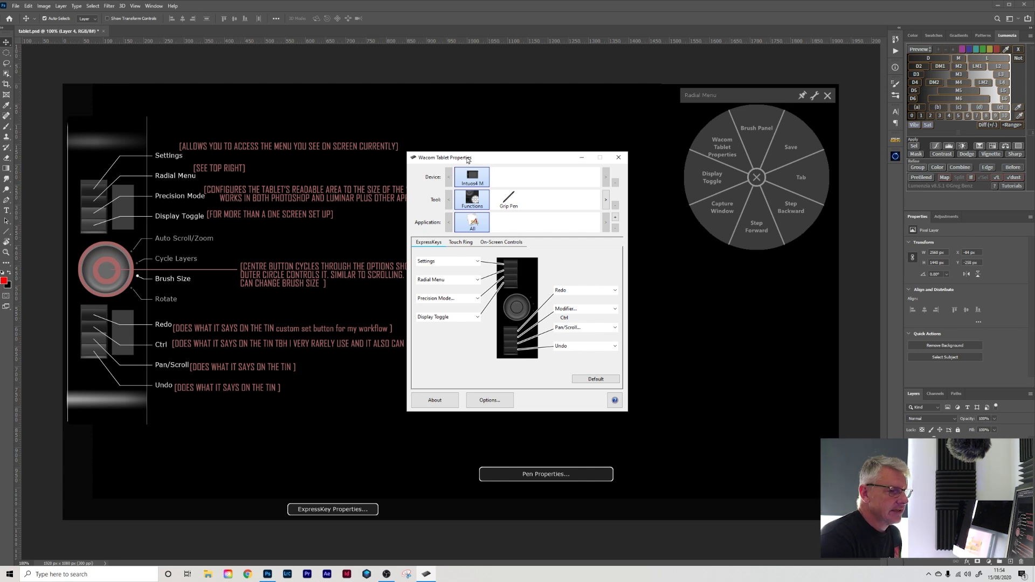
pyautogui.click(462, 243)
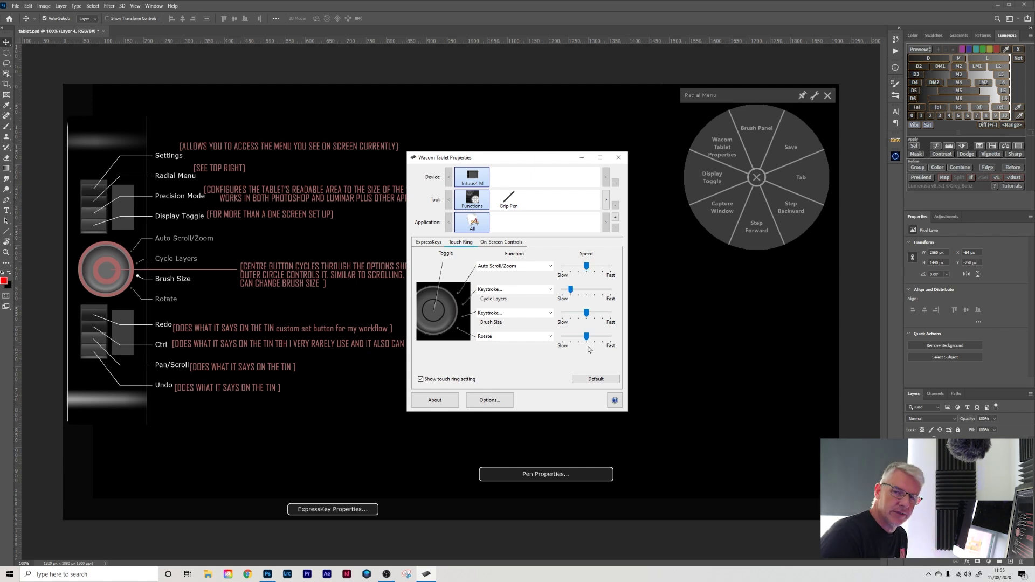
# Review the Radial Menu's assigned actions under On-Screen Controls, then pick Photoshop's Brush tool
pyautogui.click(496, 244)
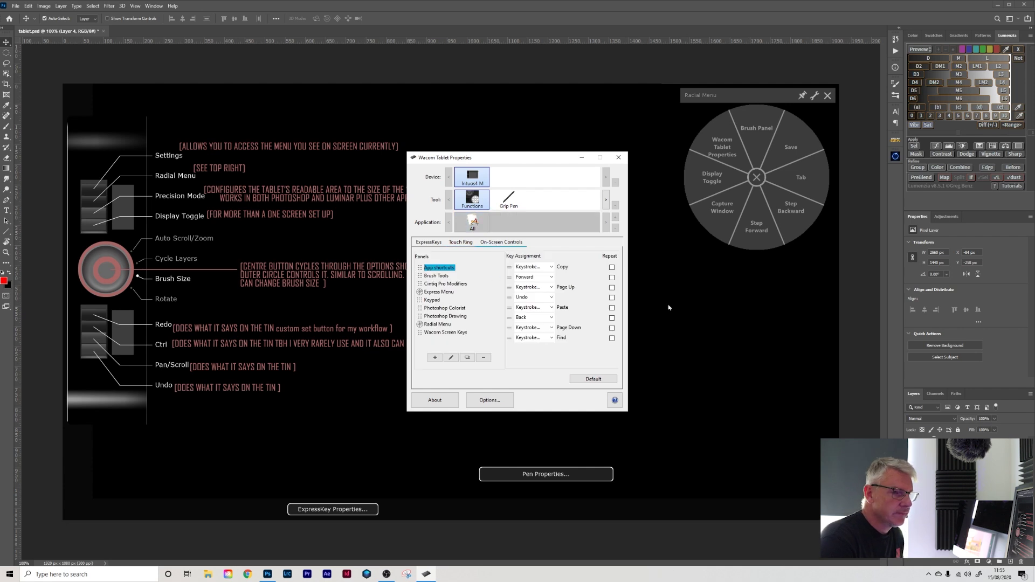
pyautogui.click(447, 325)
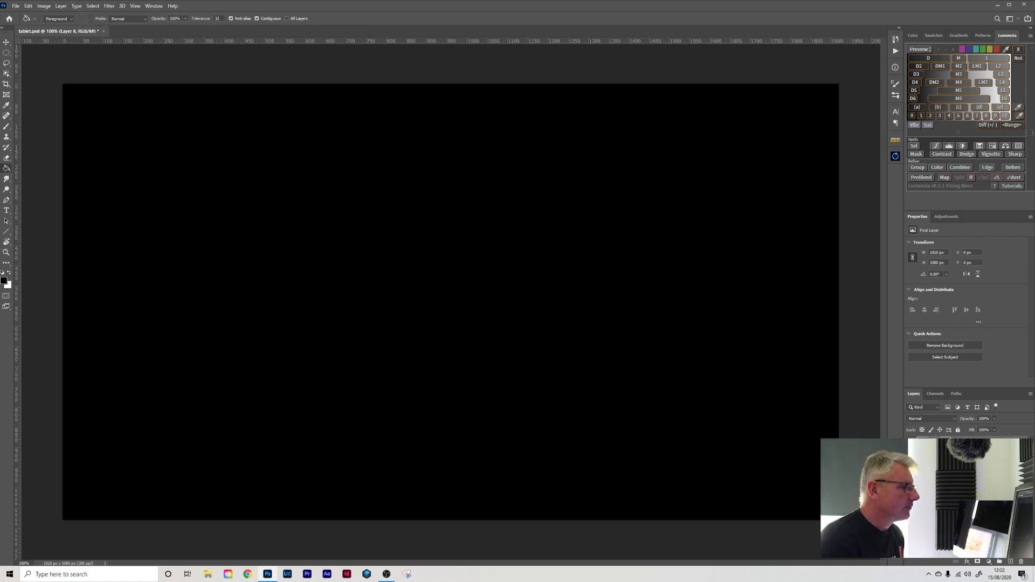
pyautogui.click(6, 126)
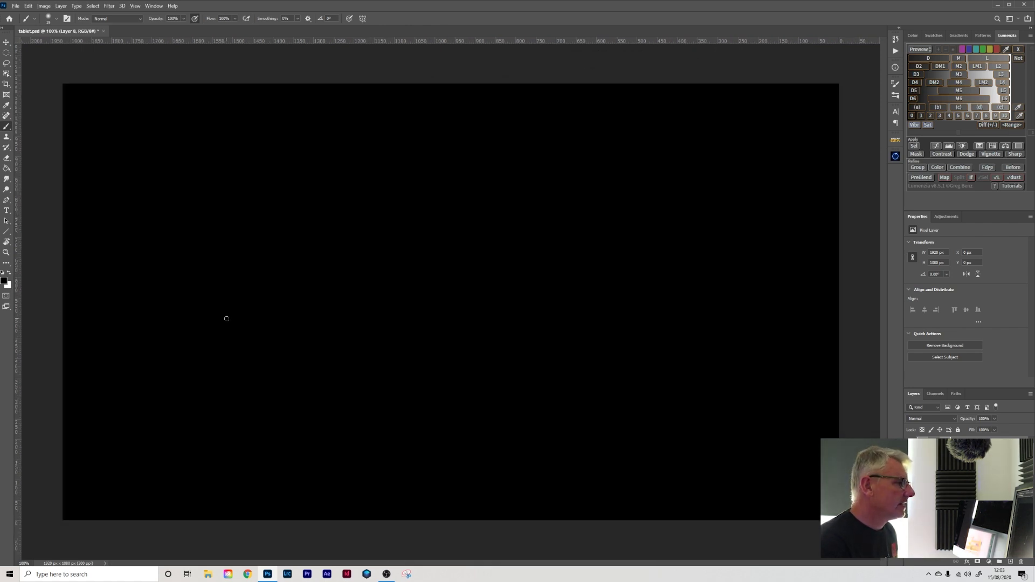
# Reset the canvas rotation and set up a white brush at size 8
pyautogui.press('r')
pyautogui.click(121, 19)
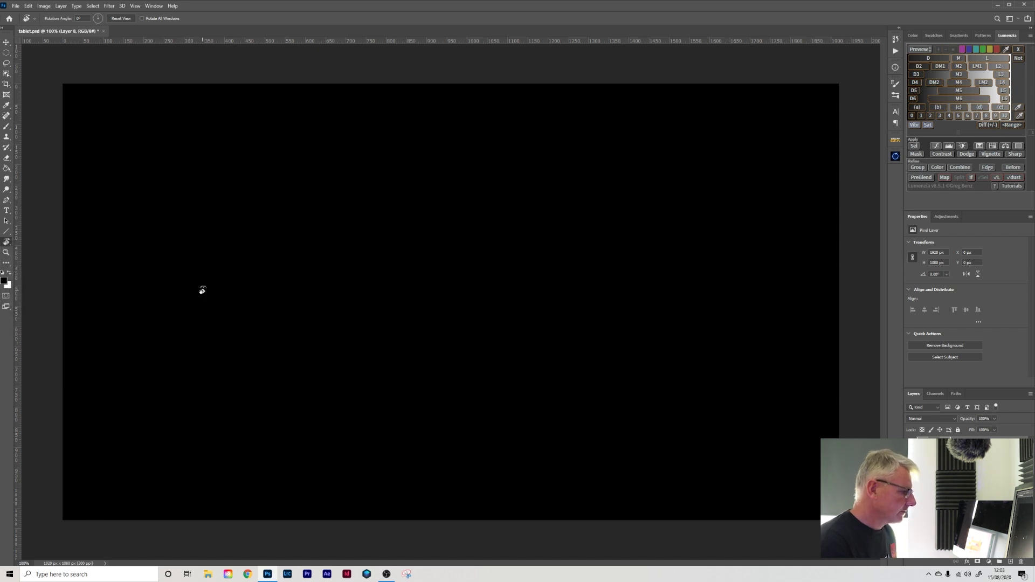
pyautogui.press('b')
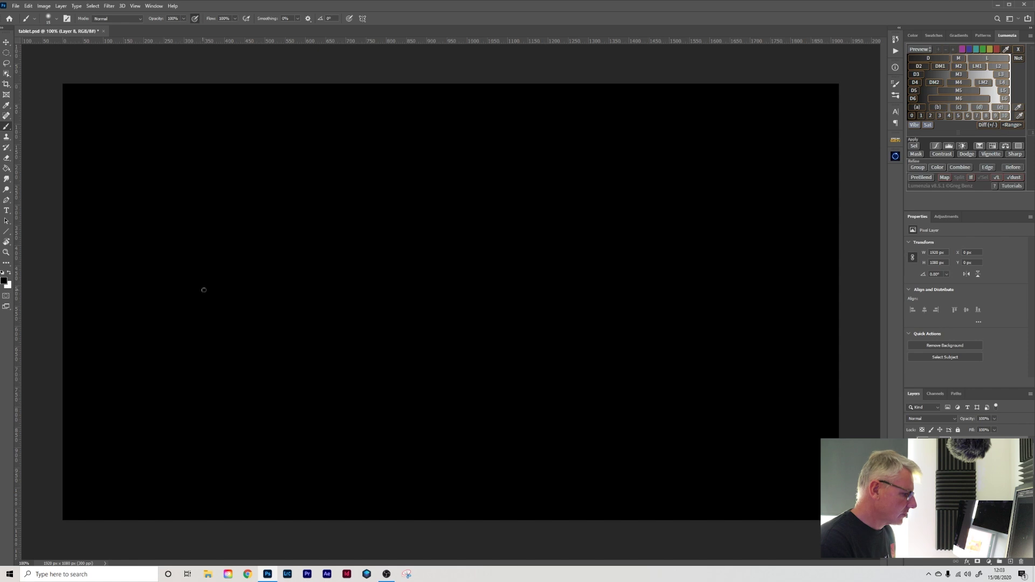
pyautogui.press('[')
pyautogui.press('[')
pyautogui.press('[')
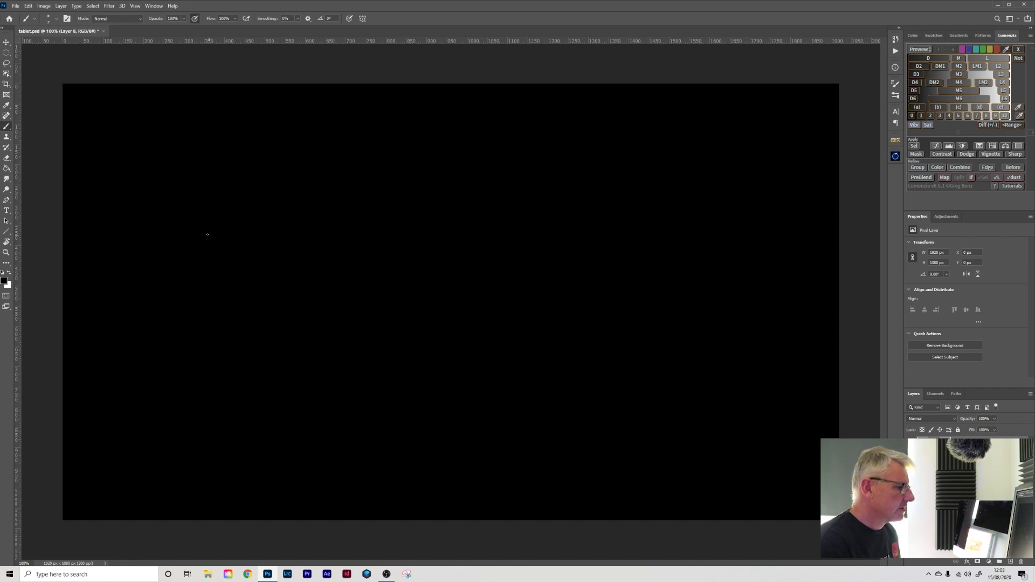
pyautogui.press('x')
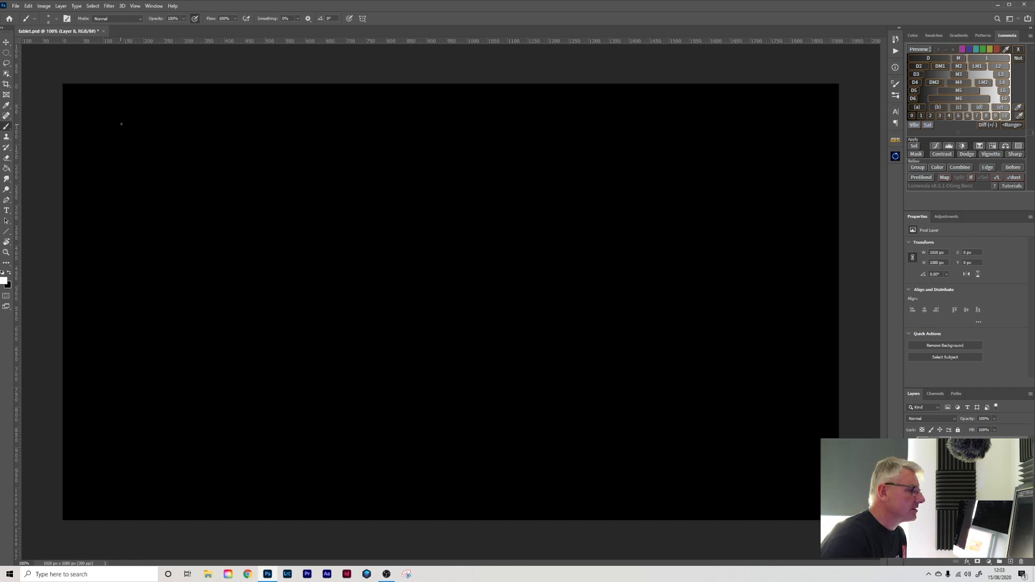
# Paint a faint tapered stroke near the top-left with a row of curved strokes below it
pyautogui.moveTo(127, 113)
pyautogui.mouseDown()
pyautogui.moveTo(104, 154)
pyautogui.moveTo(144, 103)
pyautogui.moveTo(155, 107)
pyautogui.mouseUp()
pyautogui.moveTo(176, 100); pyautogui.dragTo(179, 99)
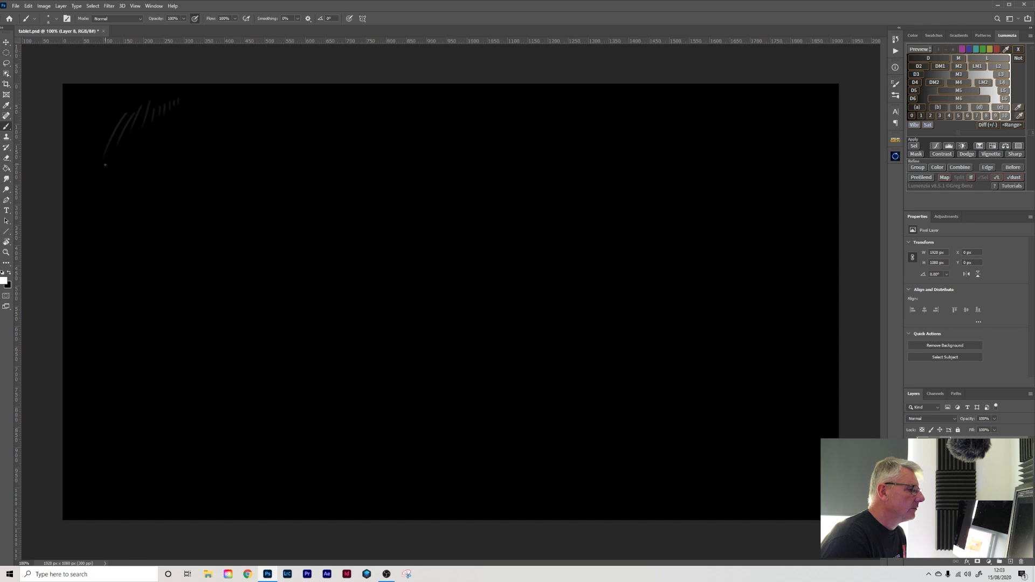
pyautogui.moveTo(113, 158)
pyautogui.mouseDown()
pyautogui.moveTo(95, 212)
pyautogui.moveTo(106, 204)
pyautogui.mouseUp()
pyautogui.moveTo(136, 143)
pyautogui.mouseDown()
pyautogui.moveTo(117, 193)
pyautogui.moveTo(131, 188)
pyautogui.mouseUp()
pyautogui.moveTo(159, 128); pyautogui.dragTo(144, 178)
pyautogui.moveTo(171, 119)
pyautogui.mouseDown()
pyautogui.moveTo(157, 160)
pyautogui.moveTo(184, 125)
pyautogui.moveTo(233, 100)
pyautogui.moveTo(148, 132)
pyautogui.moveTo(182, 137)
pyautogui.mouseUp()
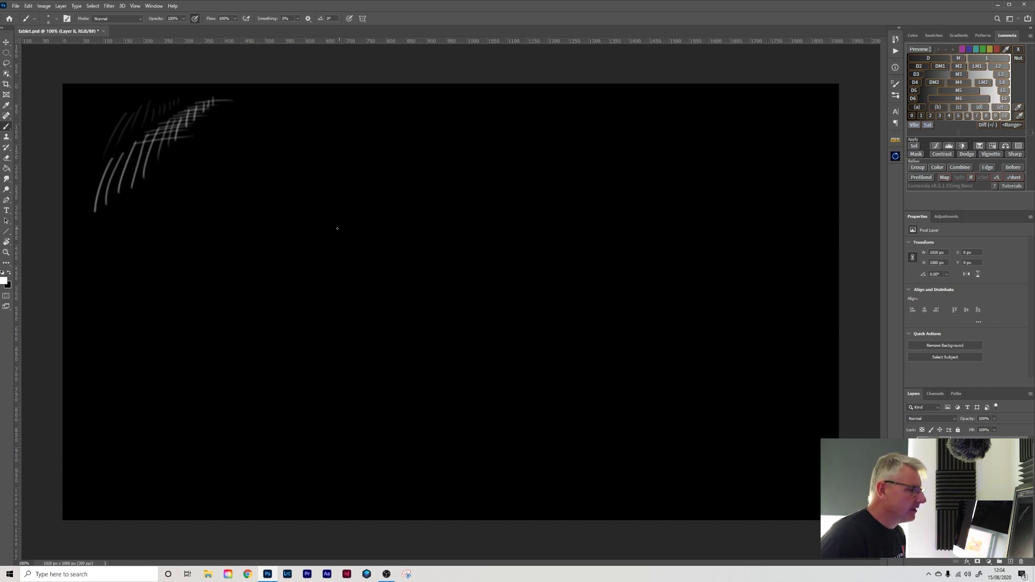
# Crosshatch the curved strokes with horizontal and diagonal white strokes
pyautogui.moveTo(112, 154); pyautogui.dragTo(195, 146)
pyautogui.moveTo(100, 165); pyautogui.dragTo(175, 161)
pyautogui.moveTo(85, 182); pyautogui.dragTo(166, 169)
pyautogui.moveTo(102, 204)
pyautogui.mouseDown()
pyautogui.moveTo(119, 133)
pyautogui.moveTo(139, 129)
pyautogui.mouseUp()
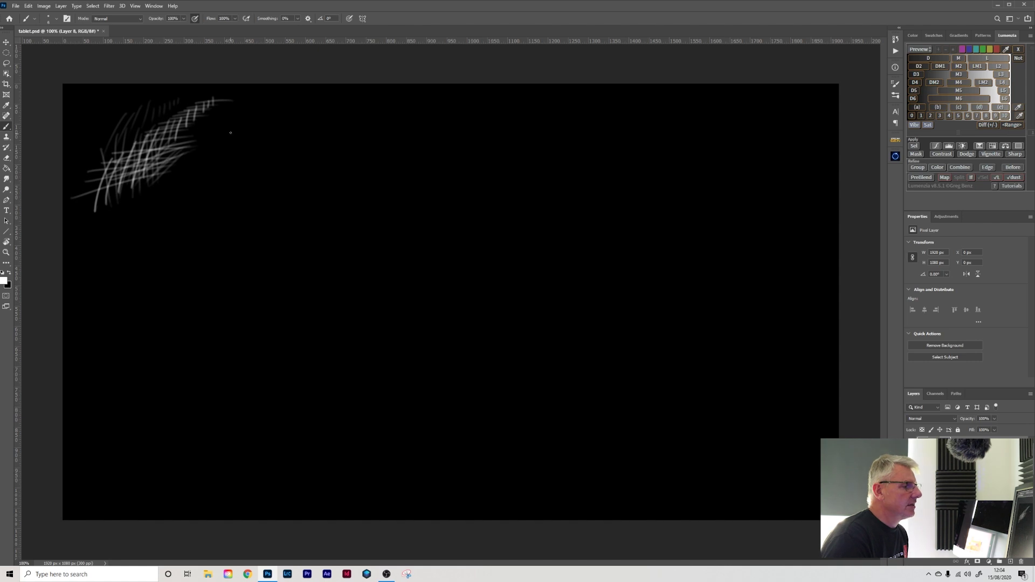
# Paint four vertical white strokes beside the hatching, short strokes further right, and a faint thin test stroke
pyautogui.moveTo(228, 132); pyautogui.dragTo(214, 176)
pyautogui.moveTo(243, 127); pyautogui.dragTo(232, 167)
pyautogui.moveTo(259, 122); pyautogui.dragTo(246, 163)
pyautogui.moveTo(271, 130); pyautogui.dragTo(263, 158)
pyautogui.moveTo(294, 111)
pyautogui.mouseDown()
pyautogui.moveTo(287, 144)
pyautogui.moveTo(308, 126)
pyautogui.mouseUp()
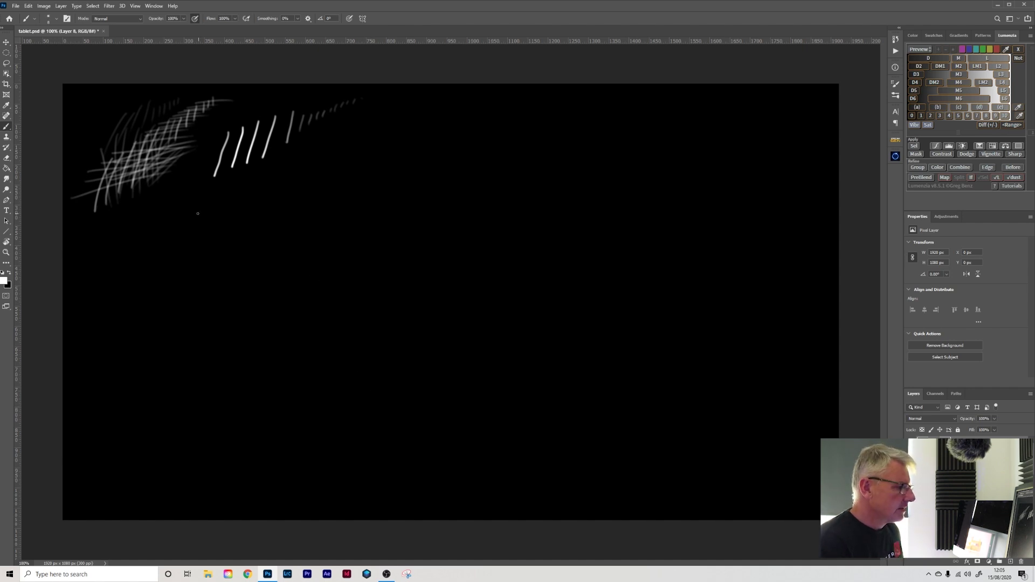
pyautogui.moveTo(147, 207)
pyautogui.mouseDown()
pyautogui.moveTo(139, 233)
pyautogui.moveTo(173, 208)
pyautogui.moveTo(173, 243)
pyautogui.mouseUp()
# Enlarge the brush and paint a streak of soft, increasingly bright blobs rightwards
pyautogui.press(']')
pyautogui.press(']')
pyautogui.press(']')
pyautogui.press(']')
pyautogui.press(']')
pyautogui.moveTo(198, 192); pyautogui.dragTo(201, 221)
pyautogui.moveTo(233, 190)
pyautogui.mouseDown()
pyautogui.moveTo(223, 241)
pyautogui.moveTo(254, 199)
pyautogui.moveTo(248, 230)
pyautogui.mouseUp()
pyautogui.moveTo(279, 175); pyautogui.dragTo(273, 237)
pyautogui.moveTo(305, 162); pyautogui.dragTo(294, 240)
pyautogui.moveTo(324, 157); pyautogui.dragTo(300, 226)
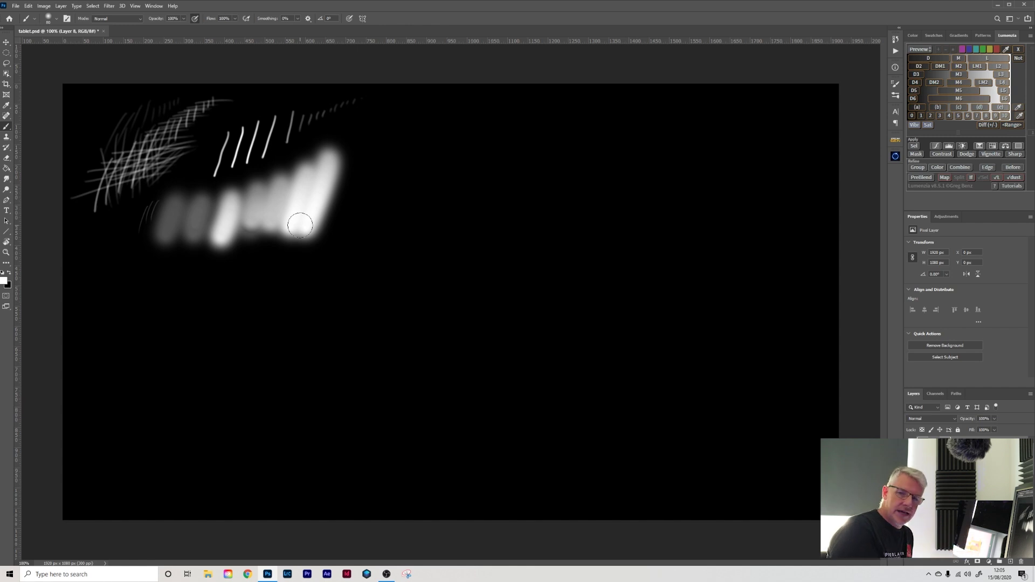
# Set the brush size to 15 and zoom in closely on the painted strokes
pyautogui.press('[')
pyautogui.press('[')
pyautogui.press('[')
pyautogui.press('[')
pyautogui.press('[')
pyautogui.press('[')
pyautogui.press('[')
pyautogui.press('[')
pyautogui.press('[')
pyautogui.press('[')
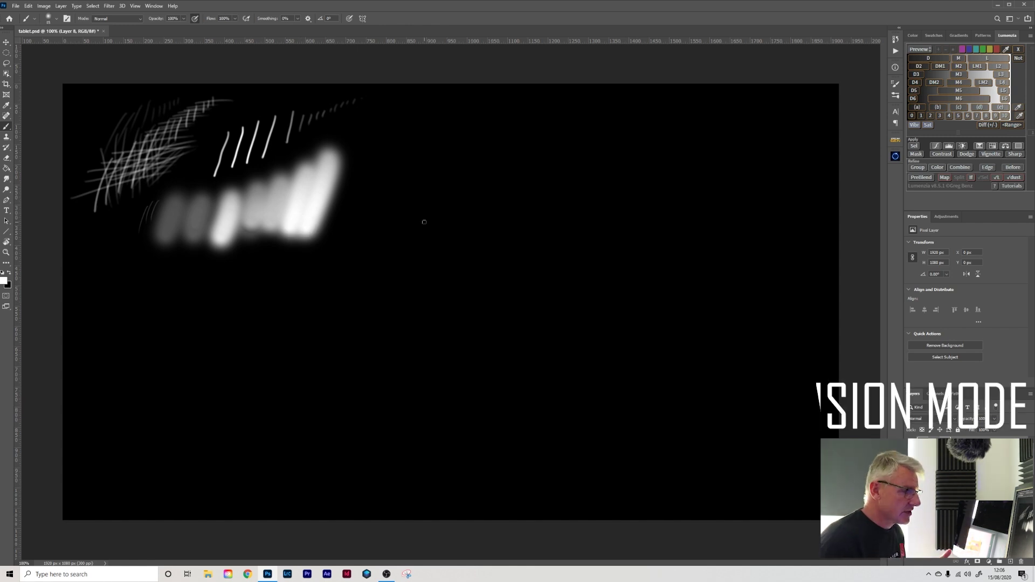
pyautogui.click(7, 252)
pyautogui.moveTo(178, 157); pyautogui.dragTo(199, 157)
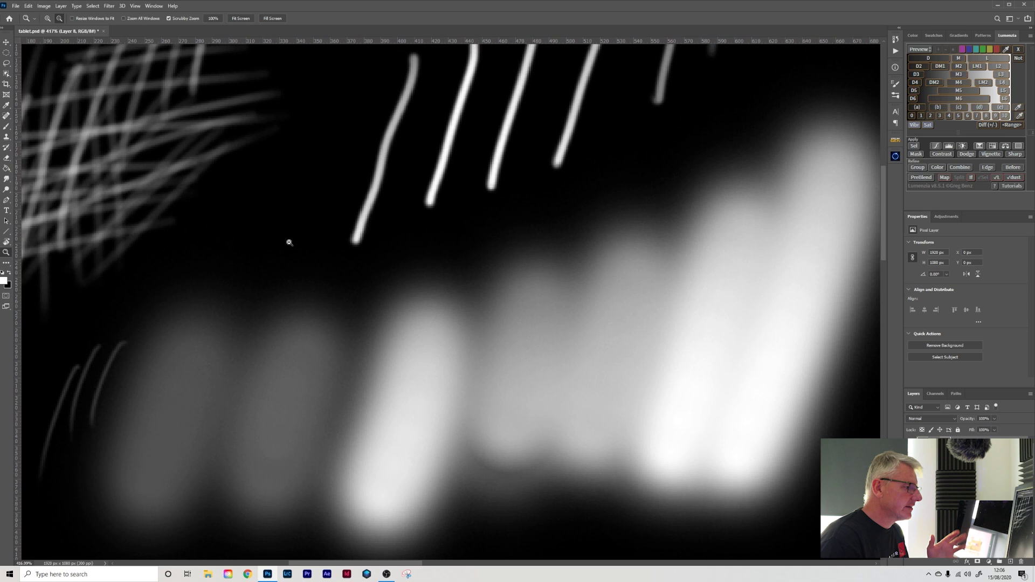
# Turn on the tablet's Precision Mode and paint fine hatching with a tiny brush
pyautogui.middleClick(217, 270)
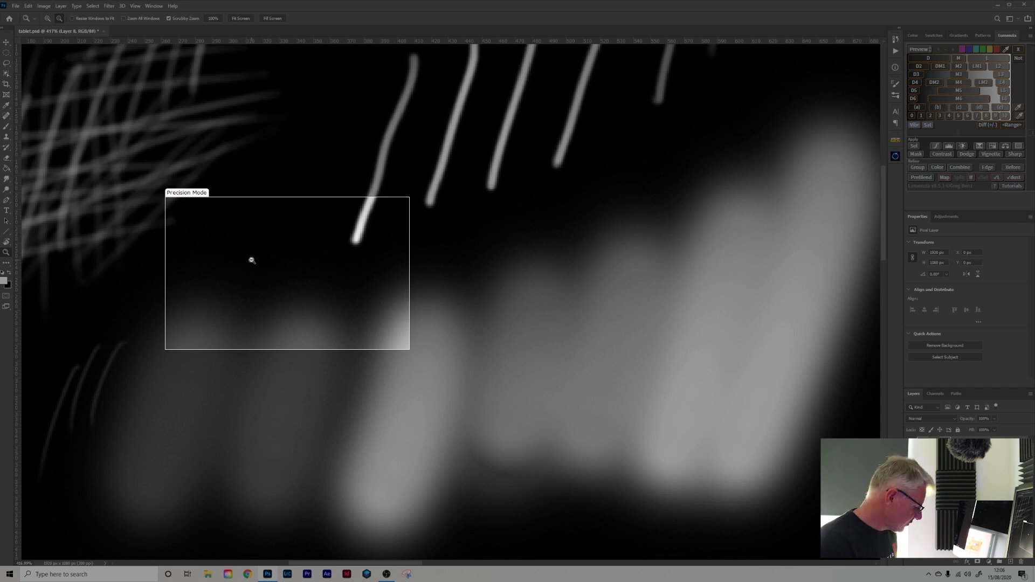
pyautogui.press('b')
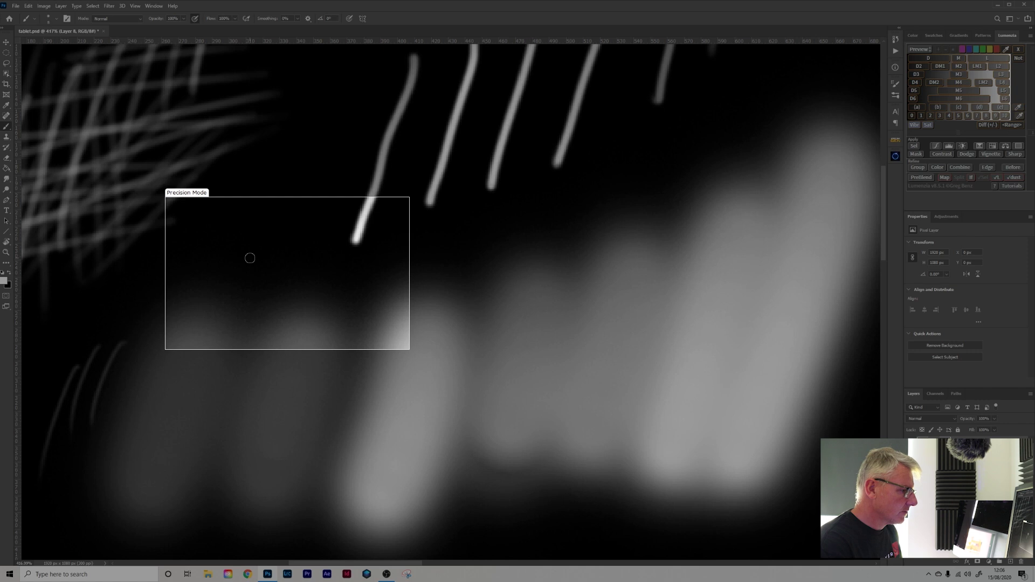
pyautogui.press('[')
pyautogui.press('[')
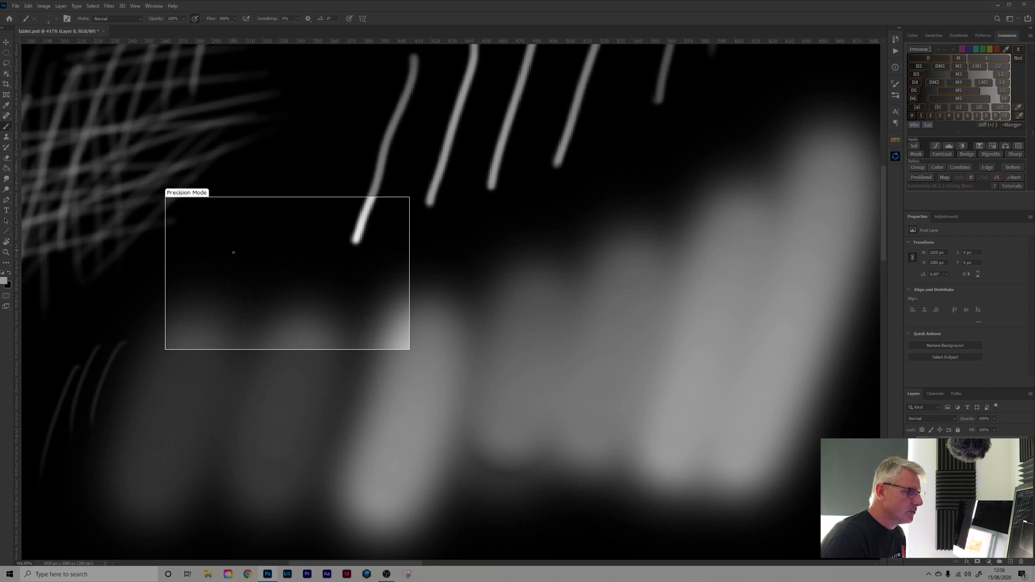
pyautogui.moveTo(241, 245)
pyautogui.mouseDown()
pyautogui.moveTo(236, 276)
pyautogui.moveTo(247, 259)
pyautogui.moveTo(292, 259)
pyautogui.mouseUp()
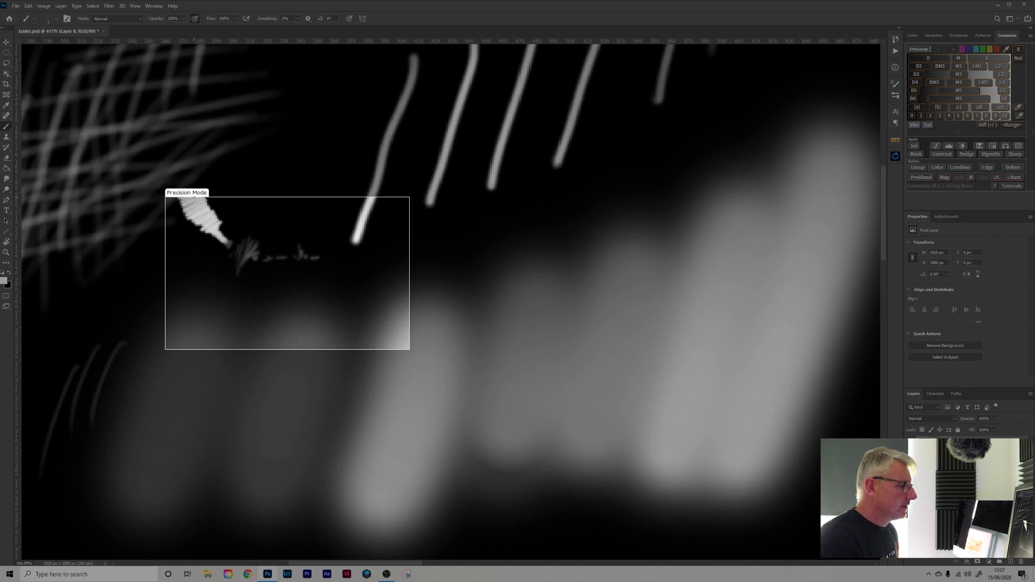
# Paint a bold zigzag stroke, then pan to the top hatching and zoom out
pyautogui.moveTo(219, 254); pyautogui.dragTo(248, 292)
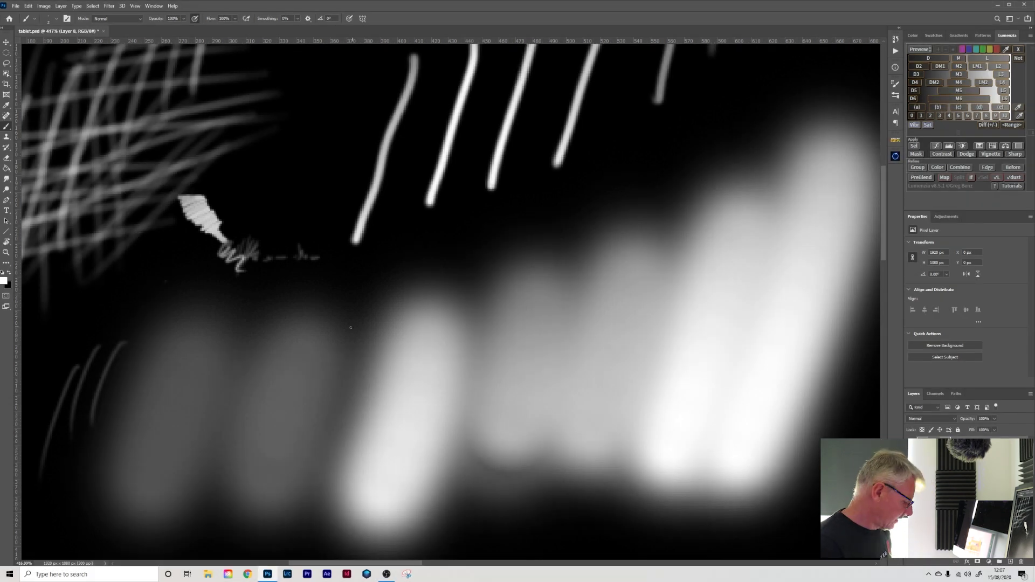
pyautogui.moveTo(248, 228)
pyautogui.mouseDown()
pyautogui.moveTo(403, 377)
pyautogui.moveTo(458, 469)
pyautogui.moveTo(464, 516)
pyautogui.mouseUp()
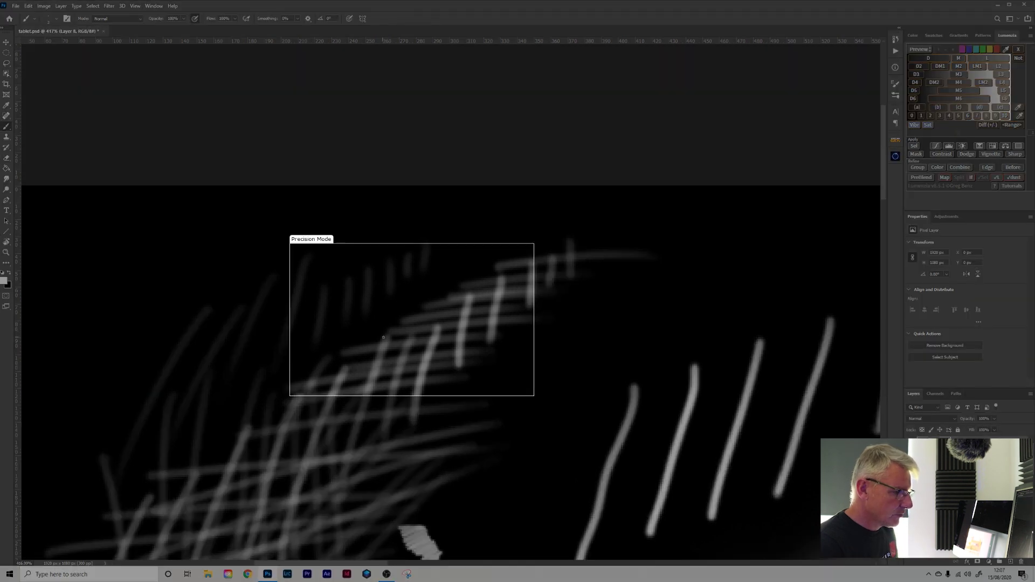
pyautogui.moveTo(383, 338); pyautogui.dragTo(376, 360)
pyautogui.scroll(-6, 377, 360)
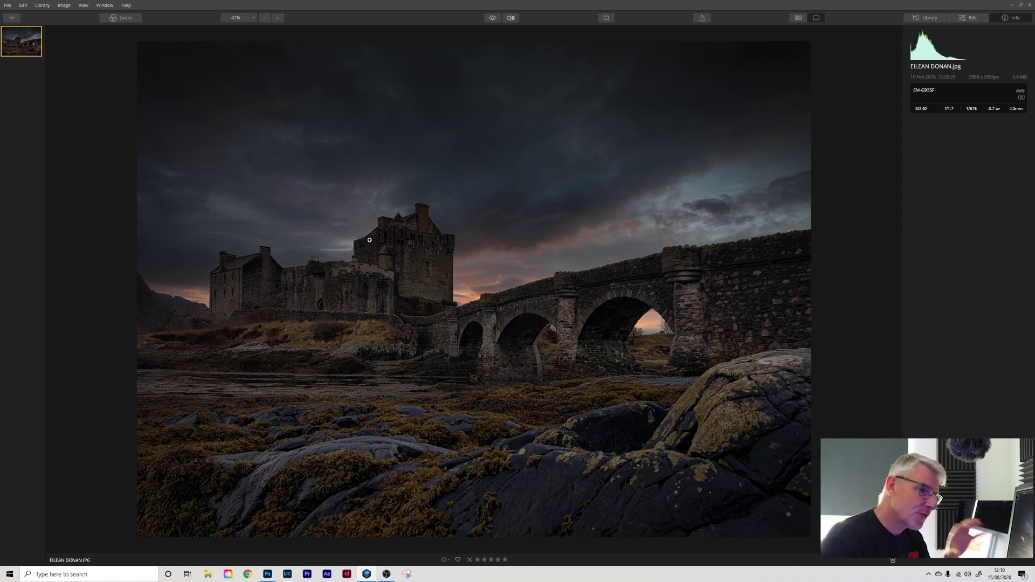
# View EILEAN DONAN.jpg at 100%, pan across it, and show the Essentials editing tools
pyautogui.press('z')
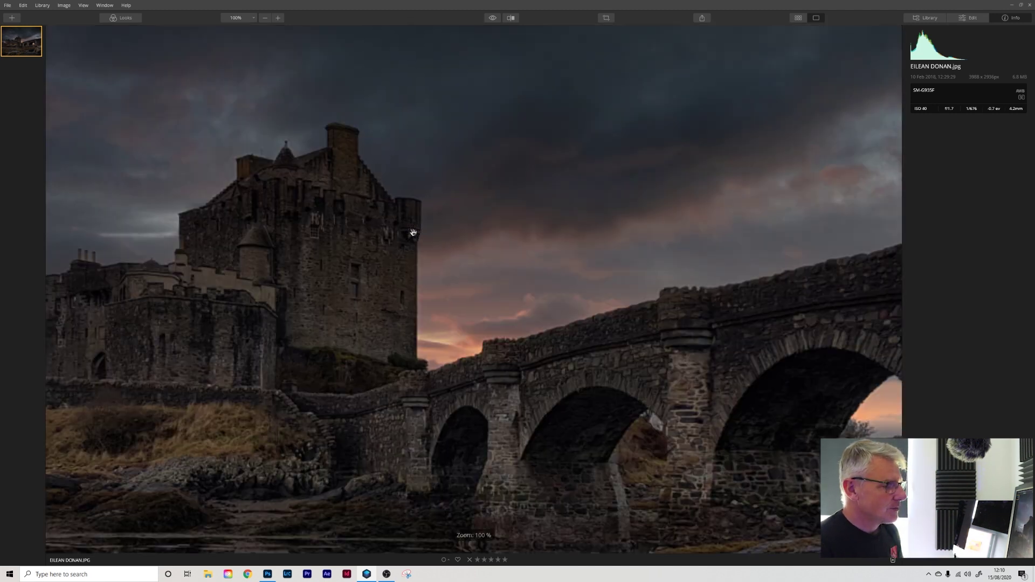
pyautogui.moveTo(319, 224); pyautogui.dragTo(402, 212)
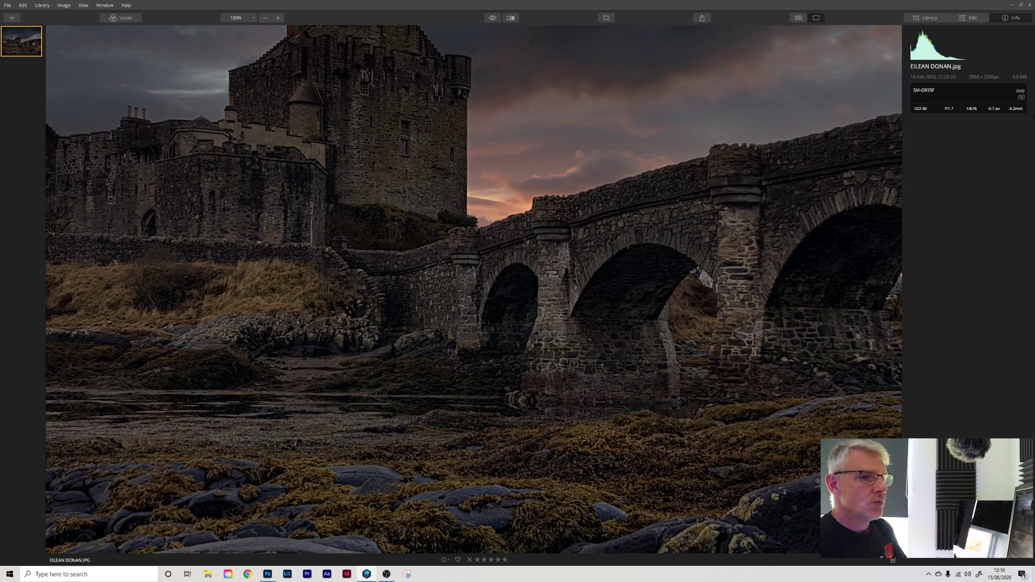
pyautogui.click(974, 18)
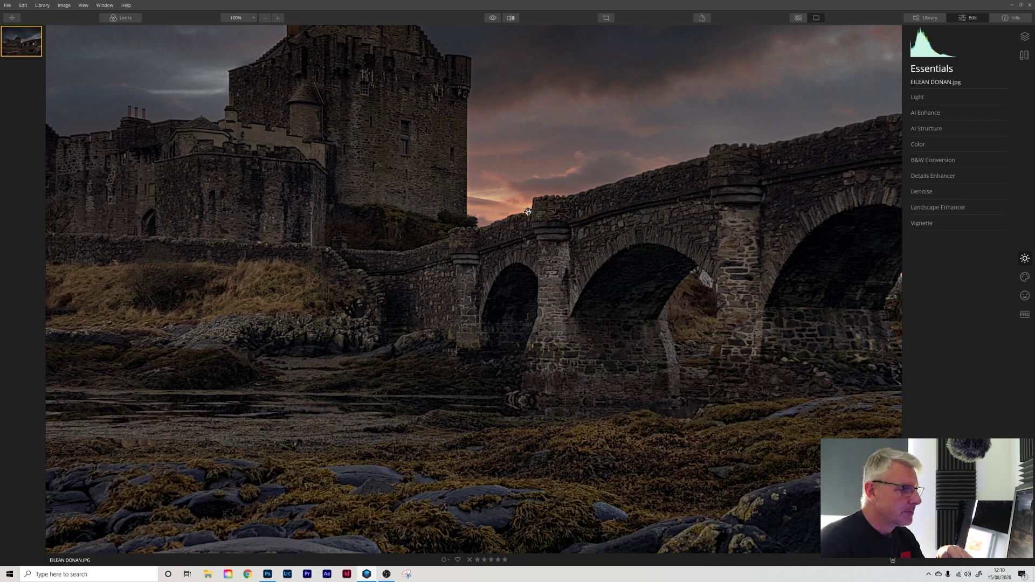
# Bring the castle into view and expand Dodge & Burn under the Professional tools (Overall Amount 100)
pyautogui.moveTo(276, 301); pyautogui.dragTo(557, 314)
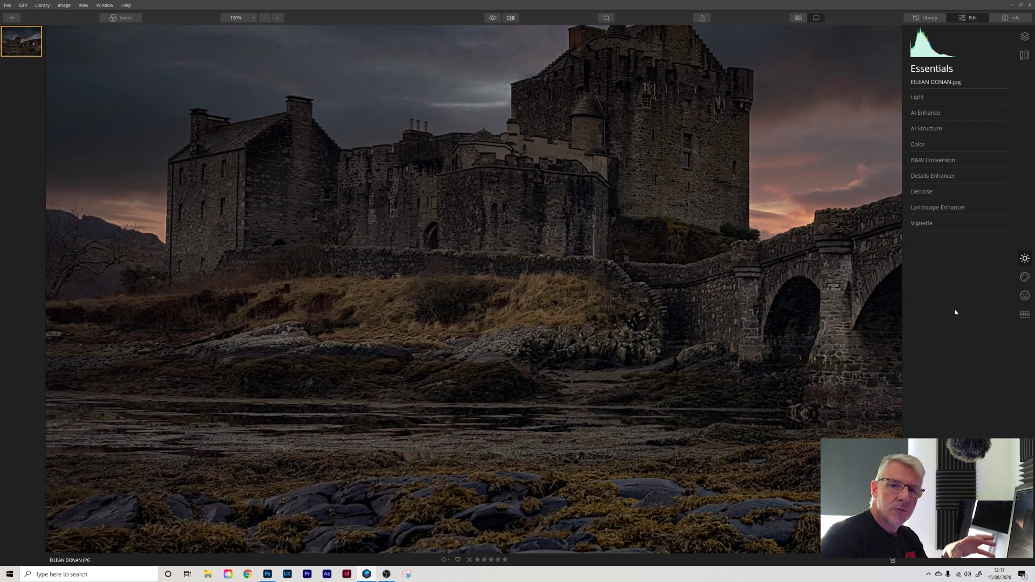
pyautogui.click(1026, 314)
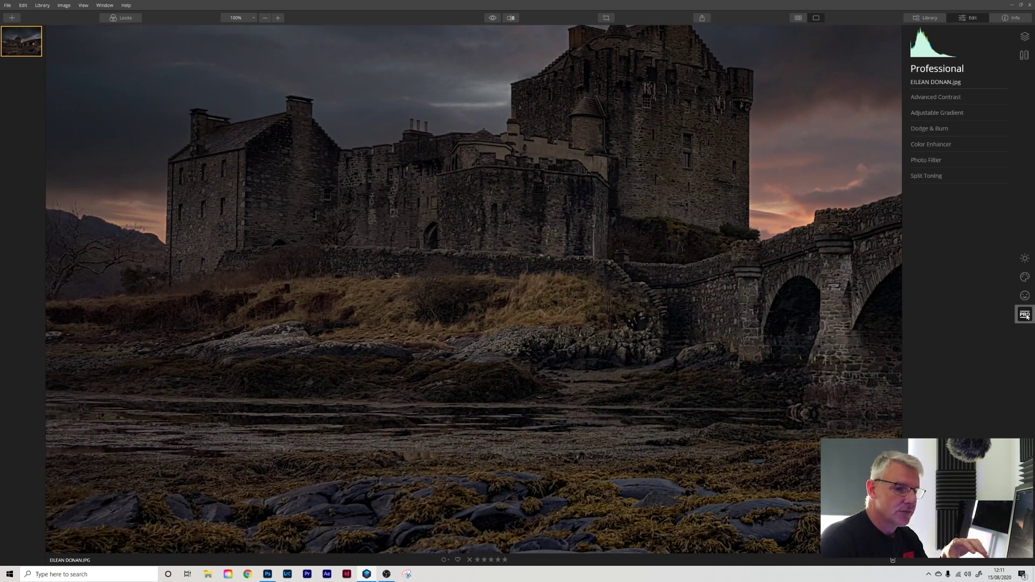
pyautogui.click(938, 129)
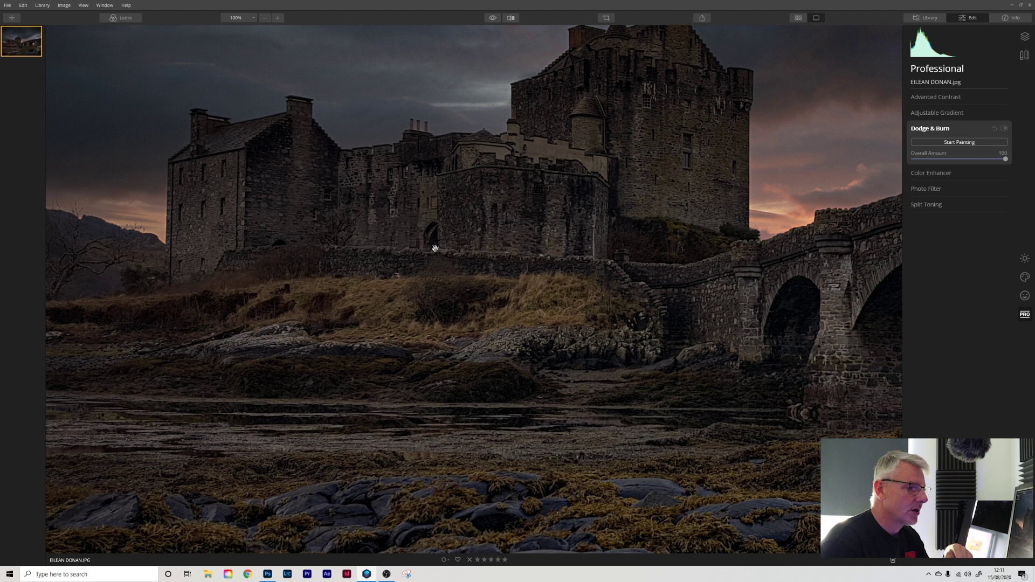
# Start Dodge & Burn painting with brush strength 9% and size enlarged to 364
pyautogui.click(961, 142)
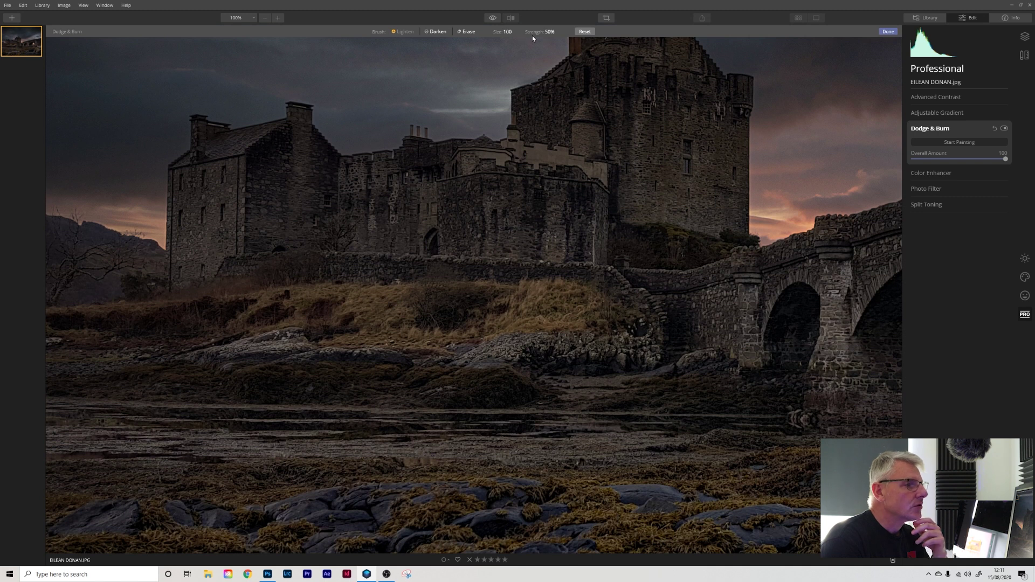
pyautogui.click(561, 32)
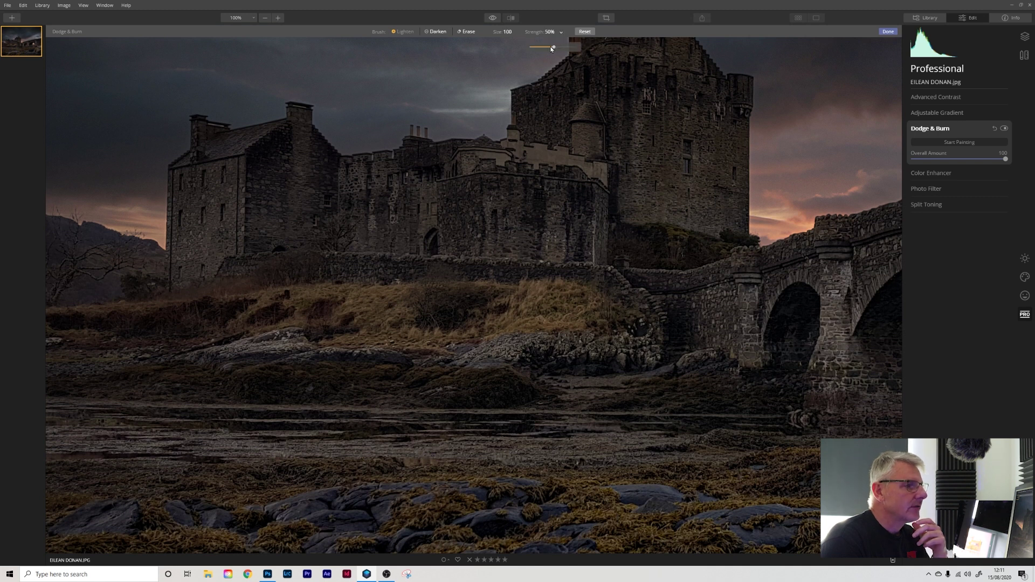
pyautogui.moveTo(553, 48); pyautogui.dragTo(534, 47)
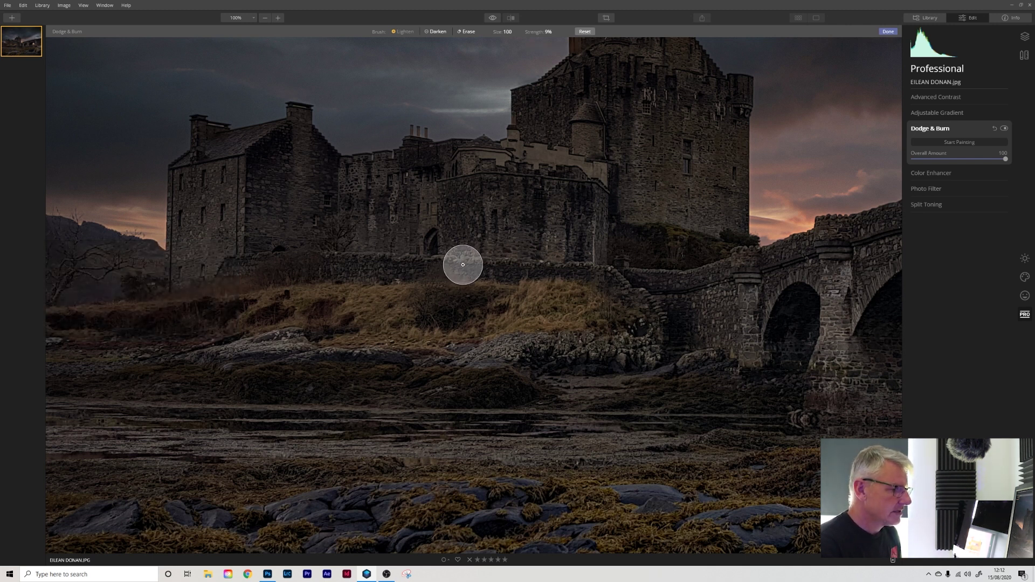
pyautogui.press('[')
pyautogui.press('[')
pyautogui.press('[')
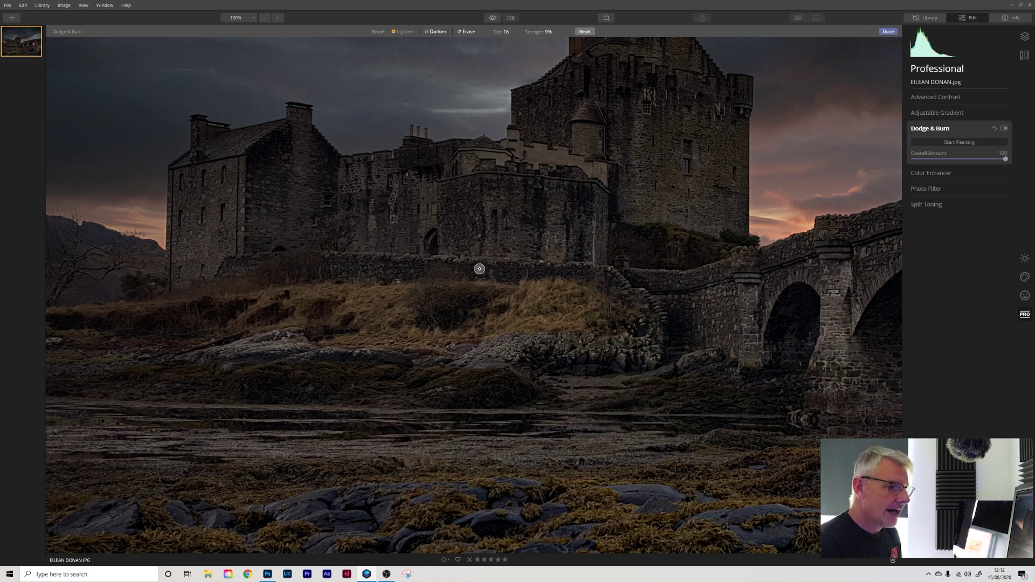
pyautogui.press(']')
pyautogui.press(']')
pyautogui.press(']')
pyautogui.press(']')
pyautogui.press(']')
pyautogui.press(']')
pyautogui.press(']')
pyautogui.press(']')
pyautogui.press(']')
pyautogui.press(']')
pyautogui.press(']')
pyautogui.press(']')
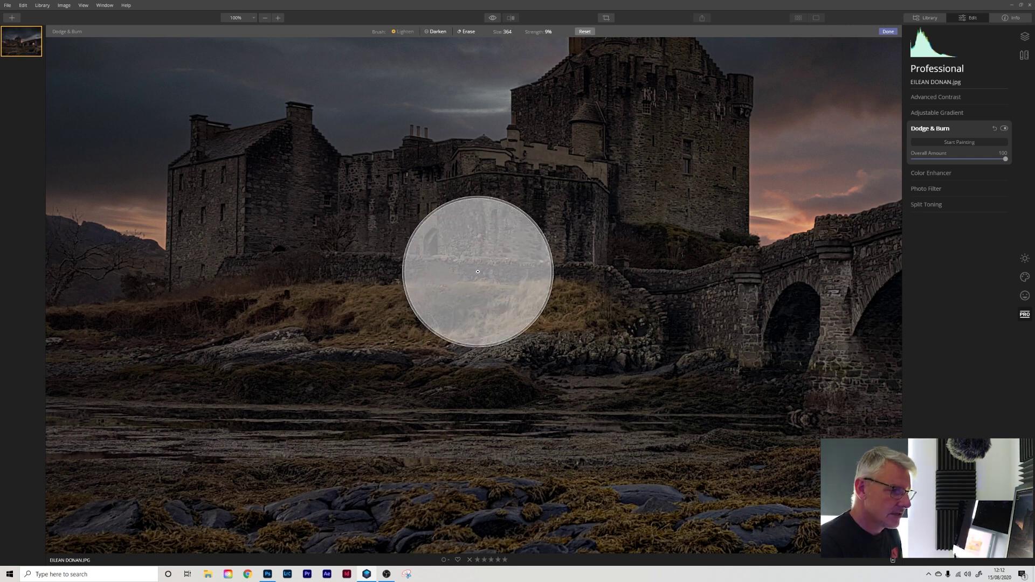
# Lighten the seaweed and rocks with a size 10 brush, then fit the whole photo to the view
pyautogui.press('[')
pyautogui.press('[')
pyautogui.press('[')
pyautogui.press('[')
pyautogui.press('[')
pyautogui.press('[')
pyautogui.press('[')
pyautogui.press('[')
pyautogui.press('[')
pyautogui.press('[')
pyautogui.press('[')
pyautogui.press('[')
pyautogui.press('[')
pyautogui.press('[')
pyautogui.press('[')
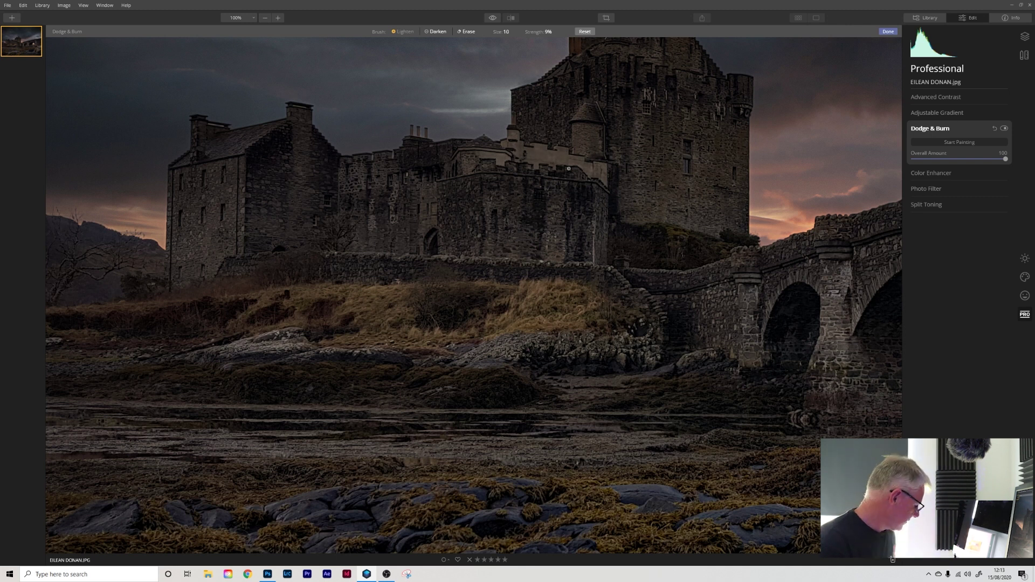
pyautogui.hotkey('ctrl', '0')
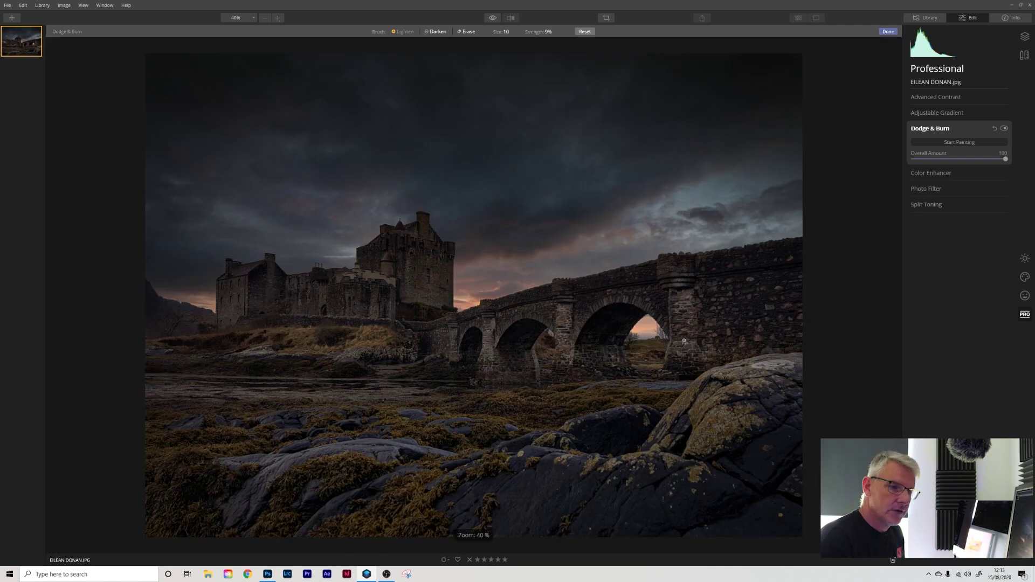
pyautogui.click(1005, 129)
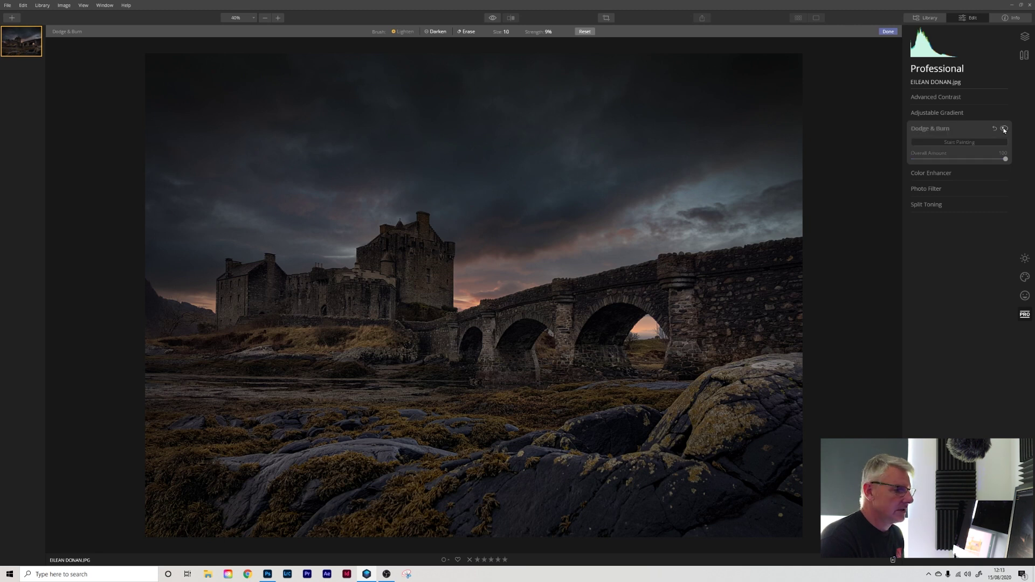
pyautogui.click(1004, 129)
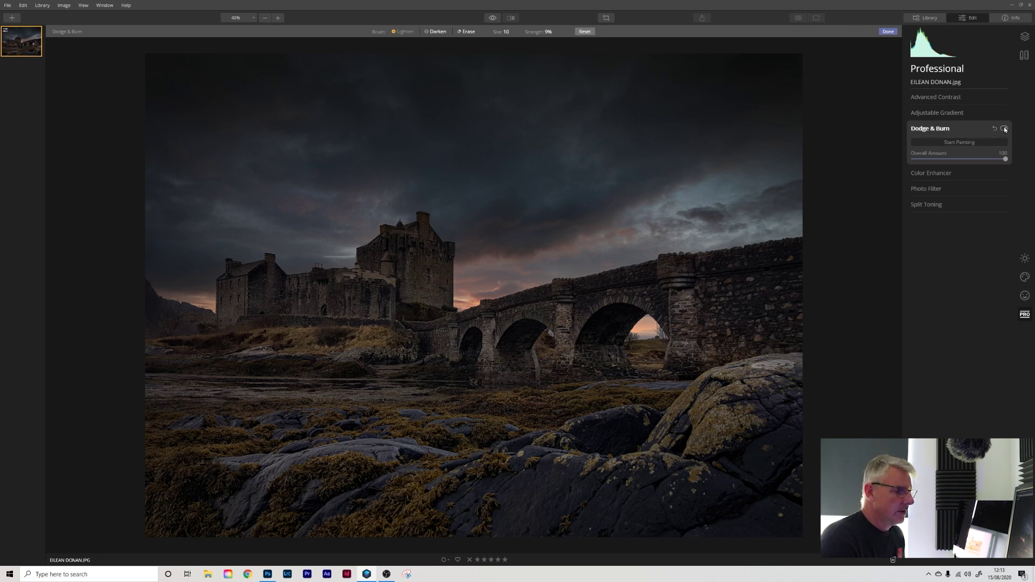
pyautogui.click(1005, 129)
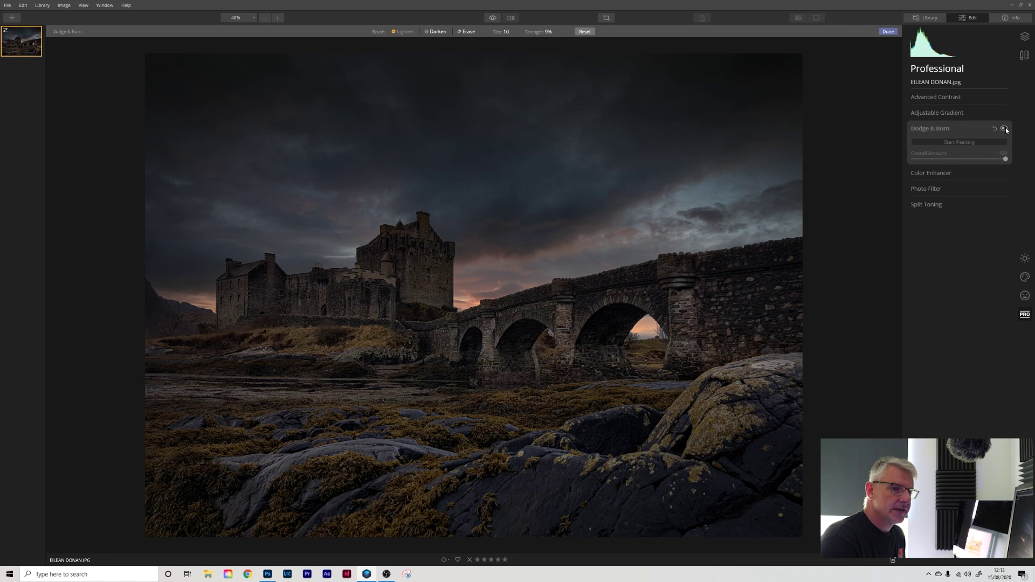
pyautogui.click(1005, 130)
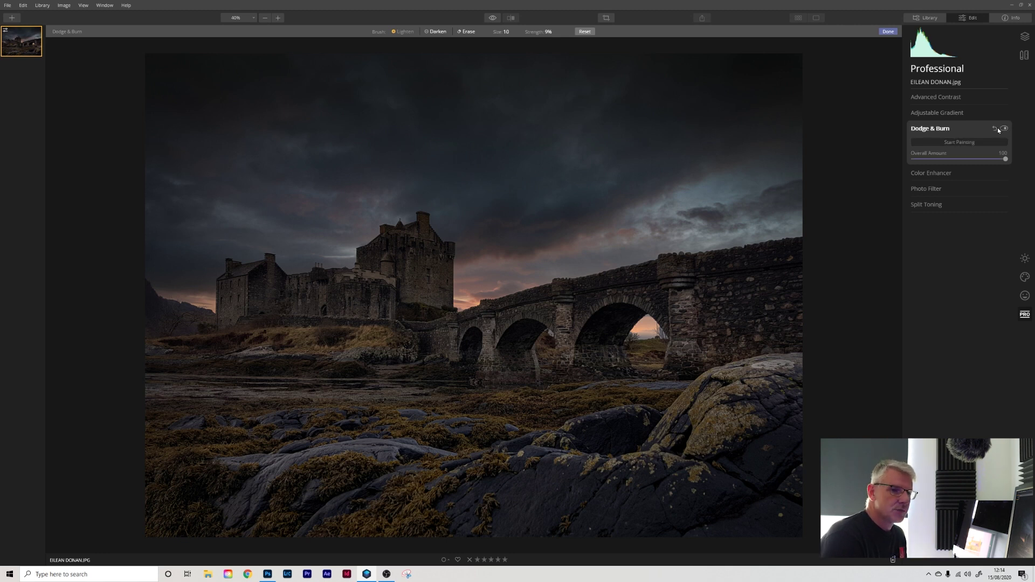
pyautogui.click(1004, 129)
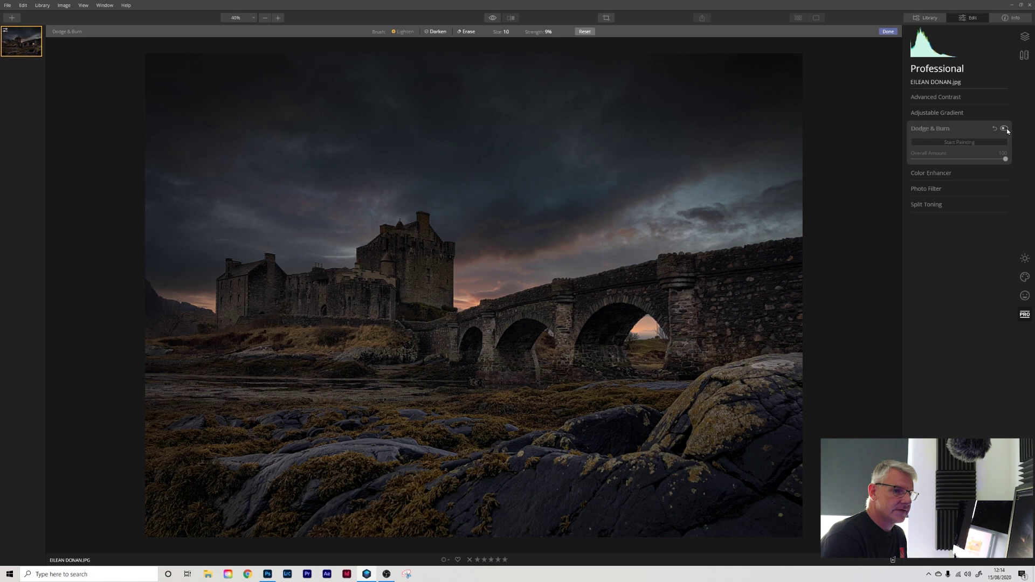
pyautogui.click(1005, 128)
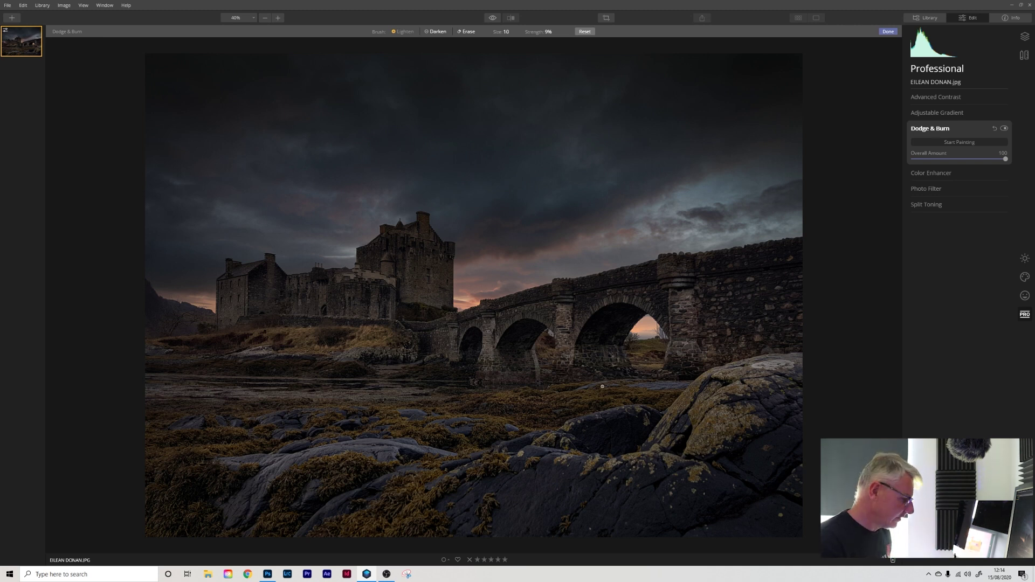
# Zoom to 200% and pan down to the seaweed-covered foreground boulders
pyautogui.scroll(-1, 423, 298)
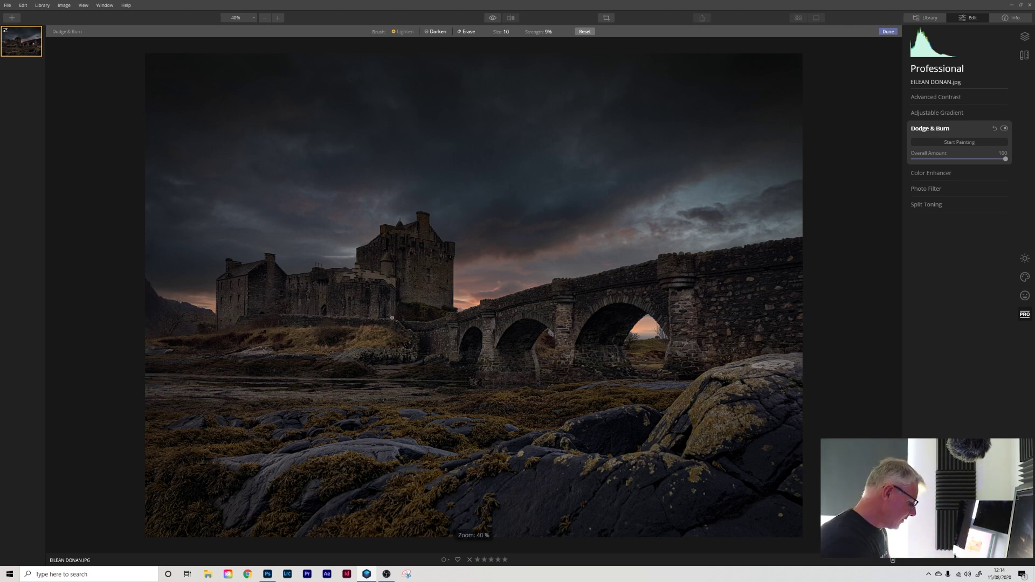
pyautogui.scroll(3, 392, 318)
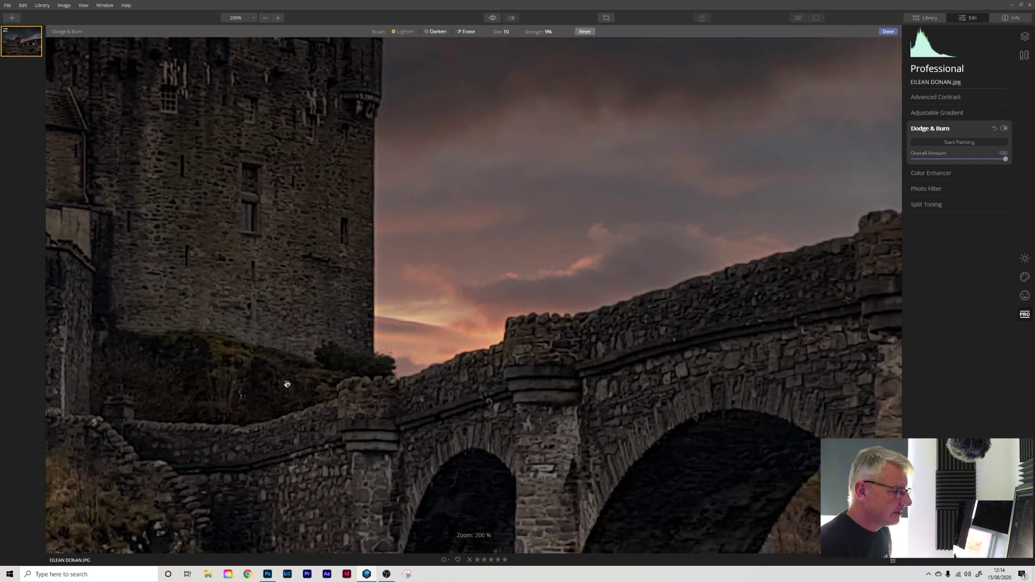
pyautogui.moveTo(283, 392); pyautogui.dragTo(606, 212)
pyautogui.moveTo(446, 314)
pyautogui.mouseDown()
pyautogui.moveTo(388, 340)
pyautogui.moveTo(643, 167)
pyautogui.mouseUp()
pyautogui.moveTo(389, 332); pyautogui.dragTo(691, 247)
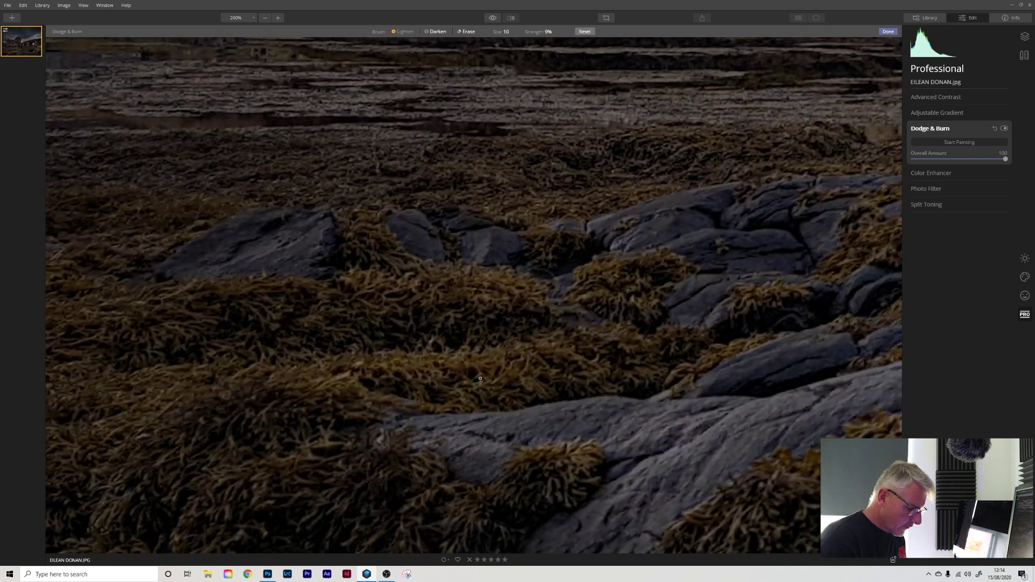
# Turn on Precision Mode and centre the seaweed clump on the rock in the precision area
pyautogui.press('z')
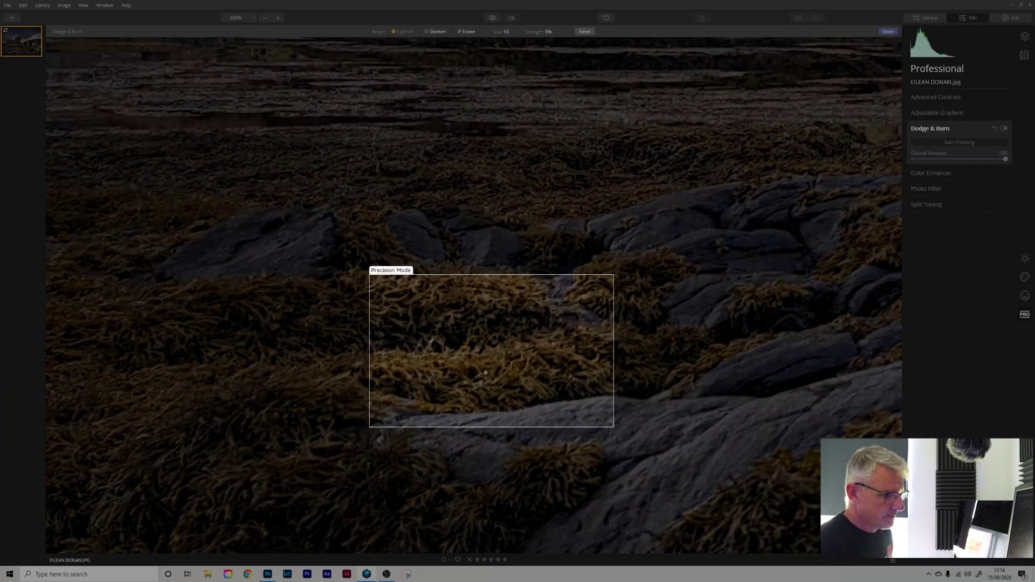
pyautogui.moveTo(488, 373); pyautogui.dragTo(540, 344)
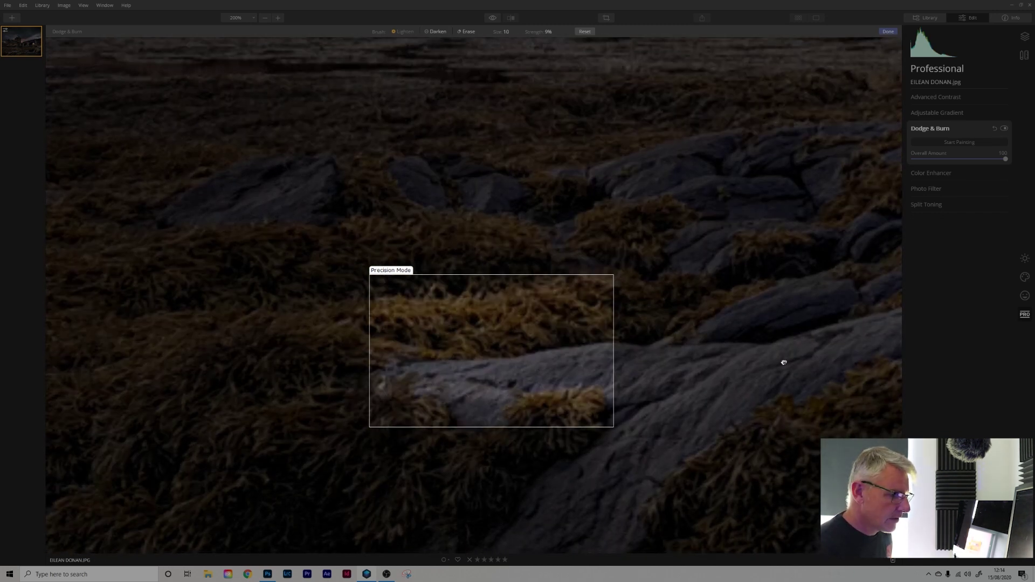
pyautogui.moveTo(784, 362); pyautogui.dragTo(431, 523)
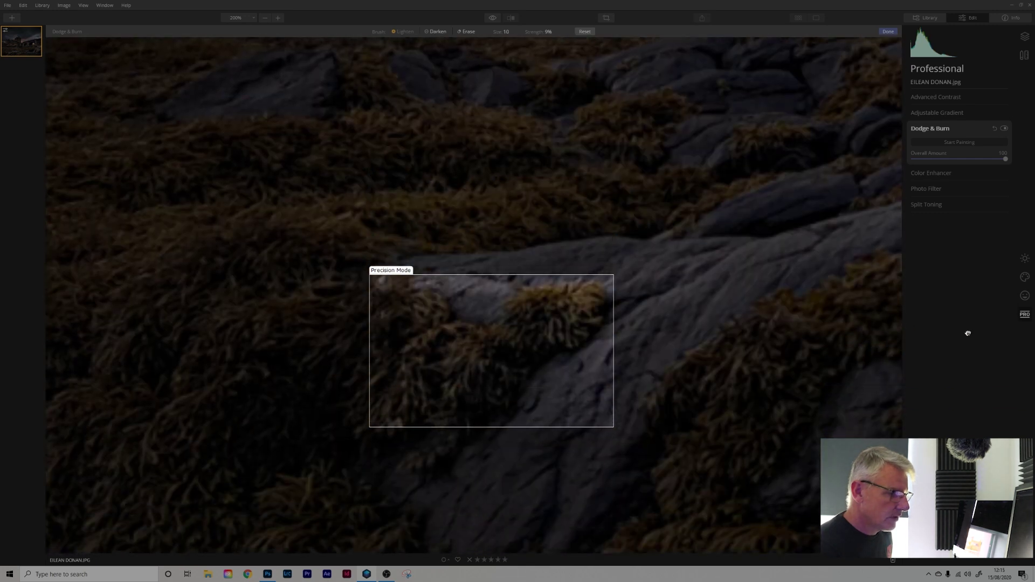
pyautogui.scroll(2, 970, 333)
pyautogui.moveTo(510, 416); pyautogui.dragTo(453, 448)
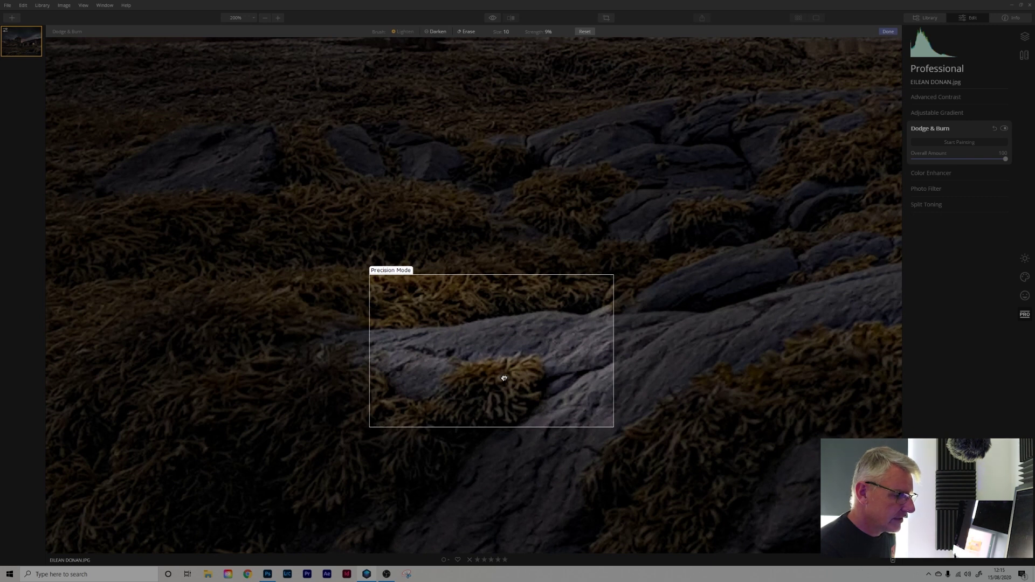
pyautogui.moveTo(503, 377); pyautogui.dragTo(480, 342)
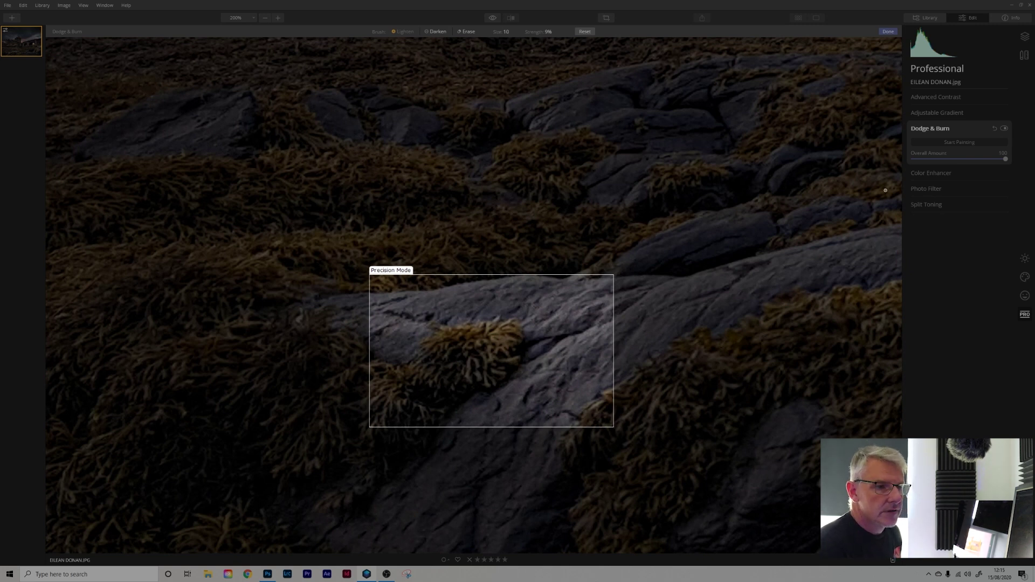
# Restart Dodge & Burn painting with a small Lighten brush at 10% strength for the seaweed clump
pyautogui.click(972, 143)
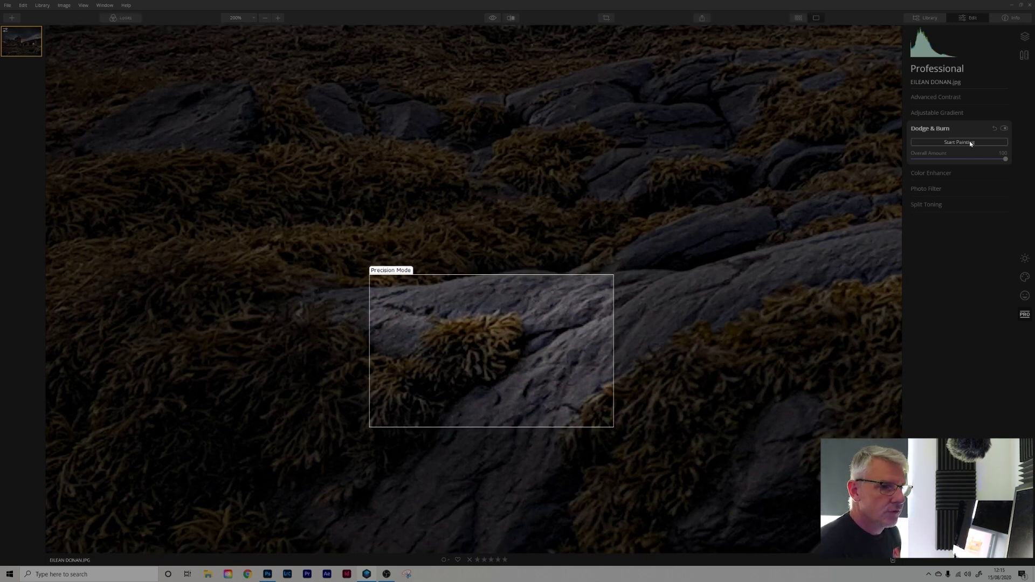
pyautogui.click(972, 144)
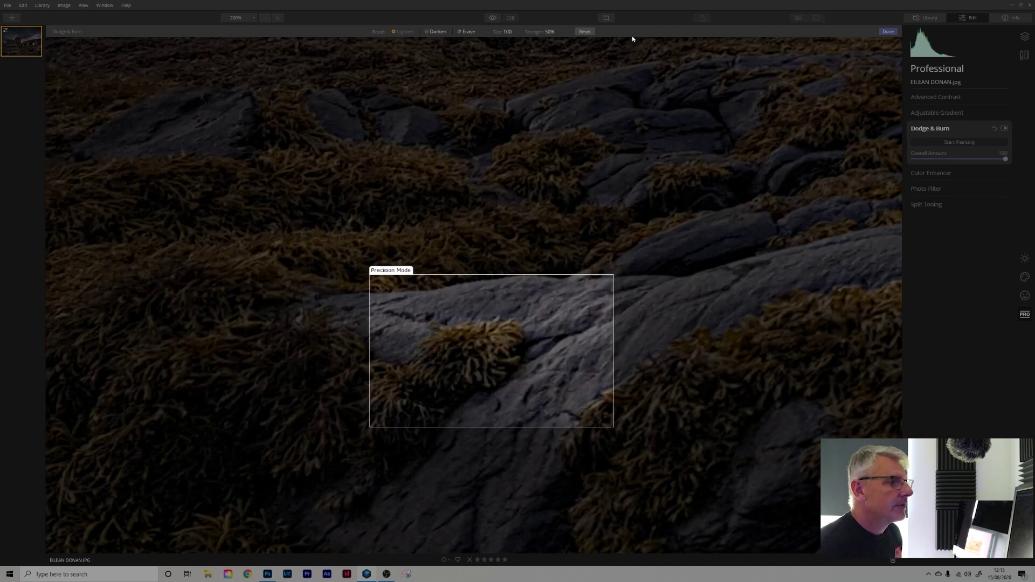
pyautogui.click(561, 33)
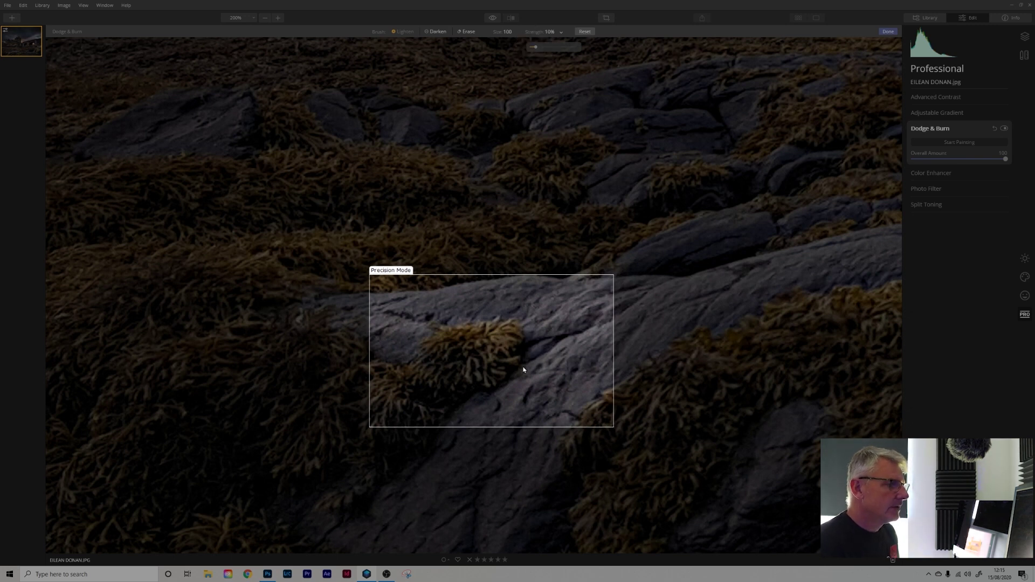
pyautogui.click(493, 351)
pyautogui.press('[')
pyautogui.press('[')
pyautogui.press('[')
pyautogui.press('[')
pyautogui.press('[')
pyautogui.press('[')
pyautogui.press('[')
pyautogui.press('[')
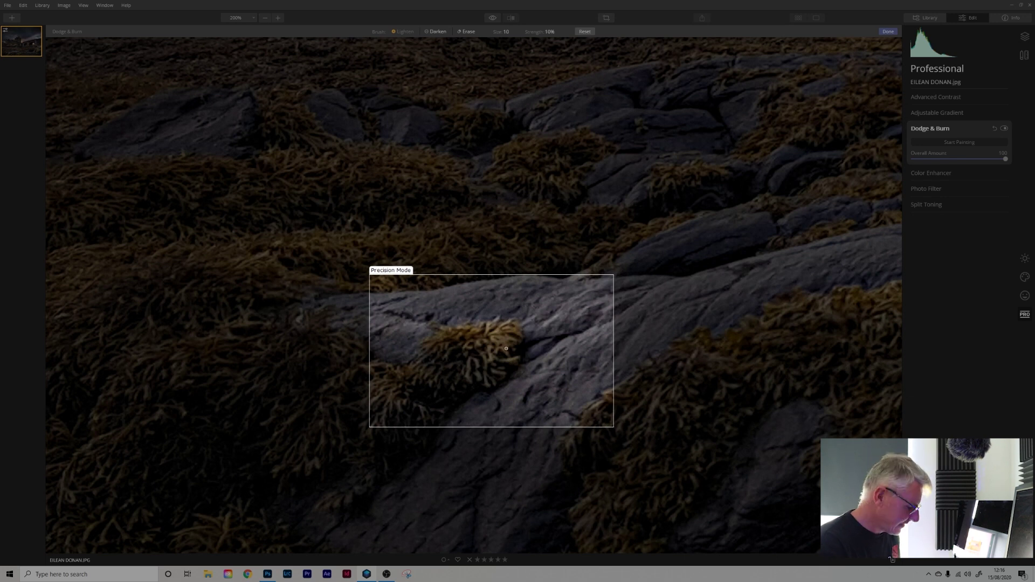
# Resize the brush to 22 and lighten the seaweed across the foreground rocks
pyautogui.press(']')
pyautogui.press(']')
pyautogui.press(']')
pyautogui.press('[')
pyautogui.press('[')
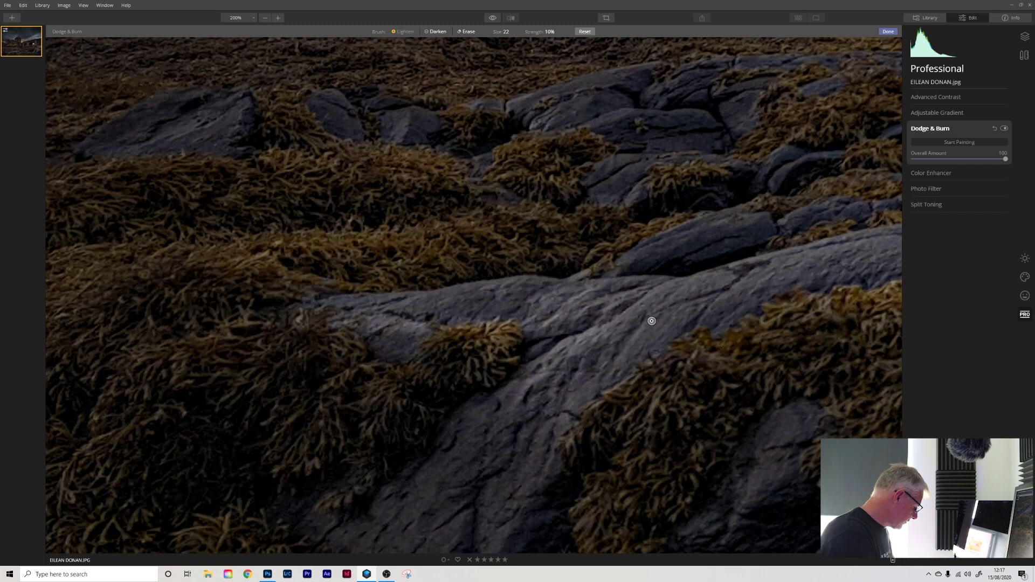
pyautogui.hotkey('ctrl', '0')
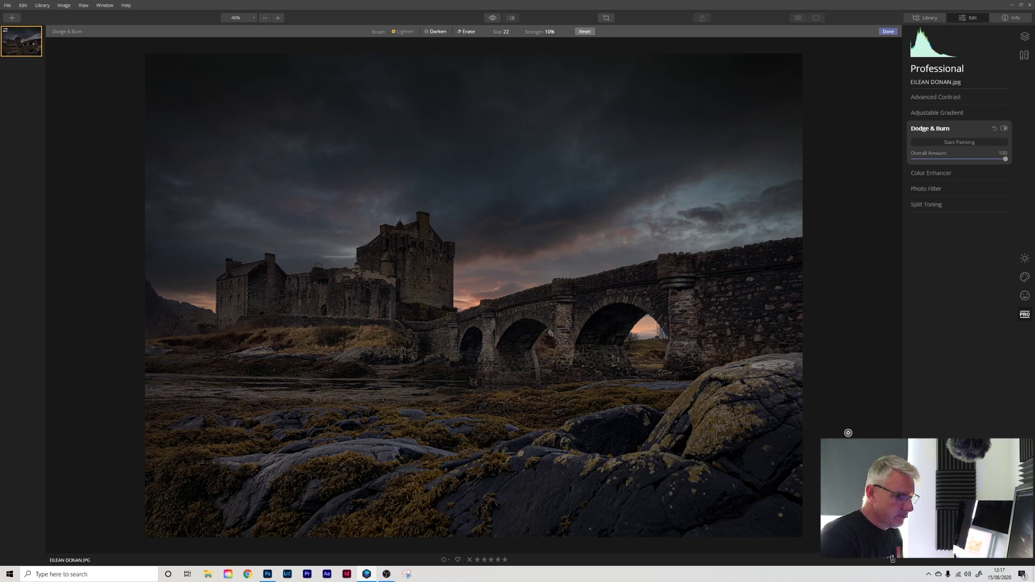
pyautogui.click(1004, 130)
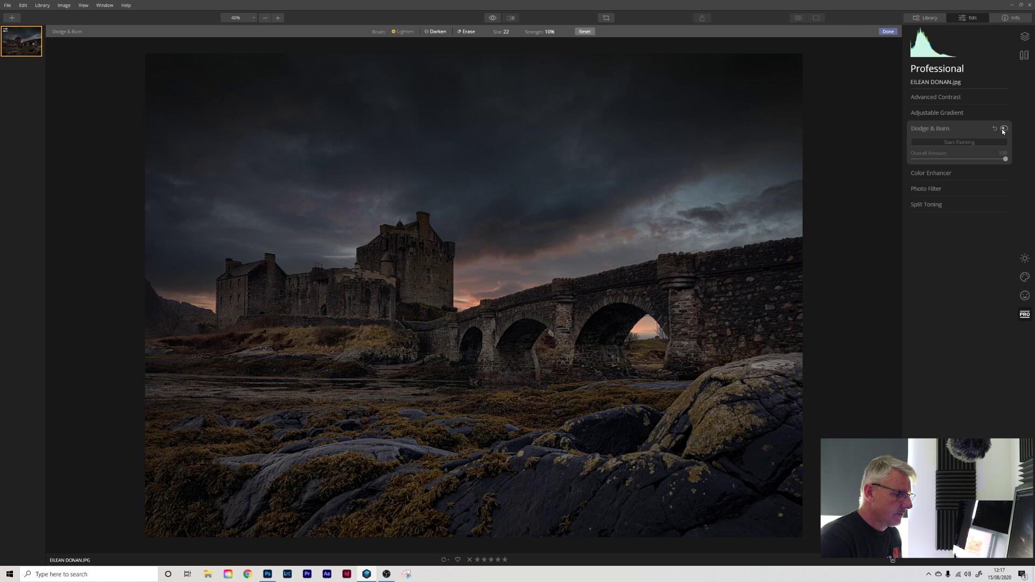
pyautogui.click(1004, 129)
pyautogui.click(1004, 129)
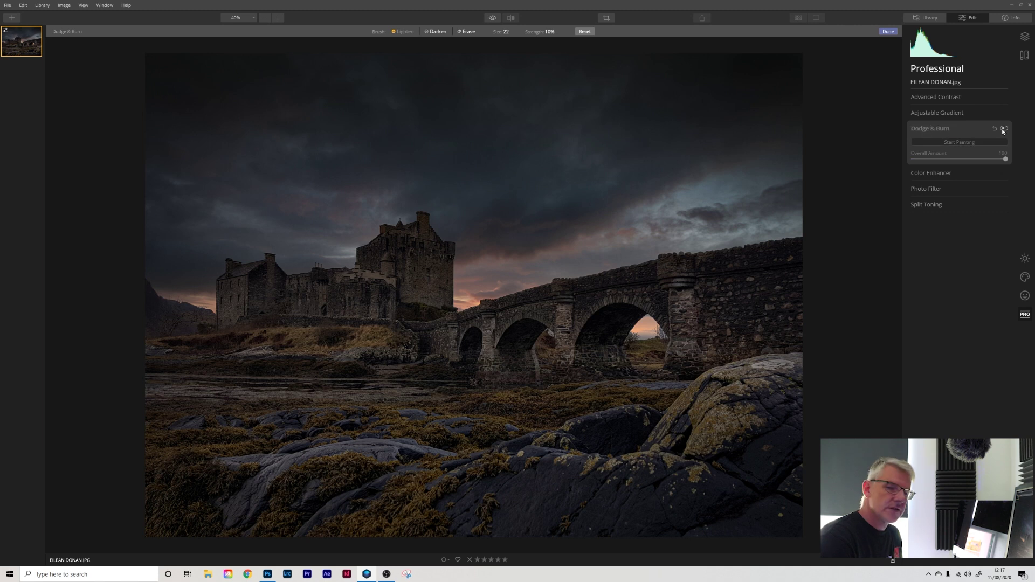
pyautogui.click(1004, 129)
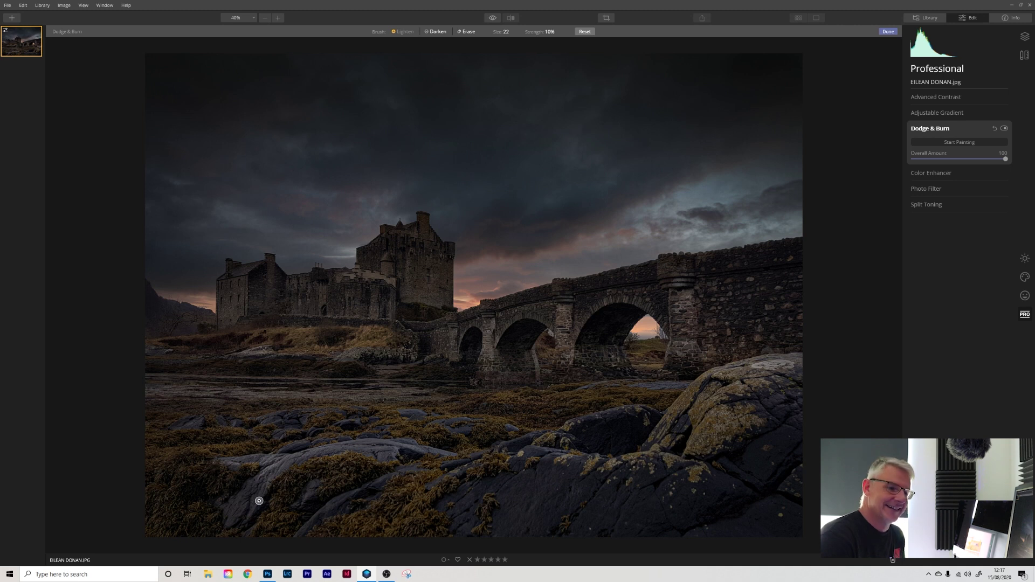
pyautogui.click(1003, 130)
pyautogui.click(1004, 130)
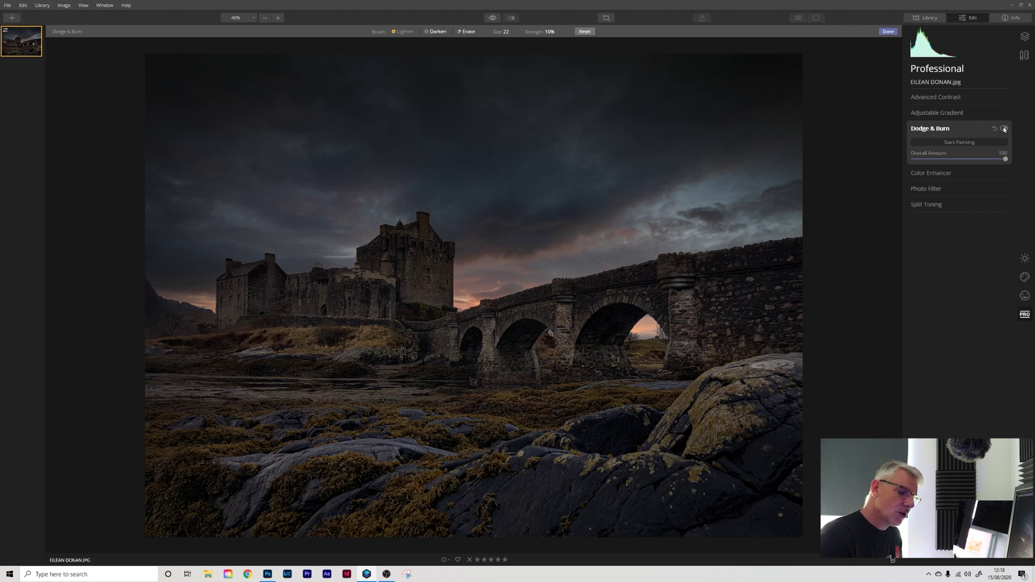